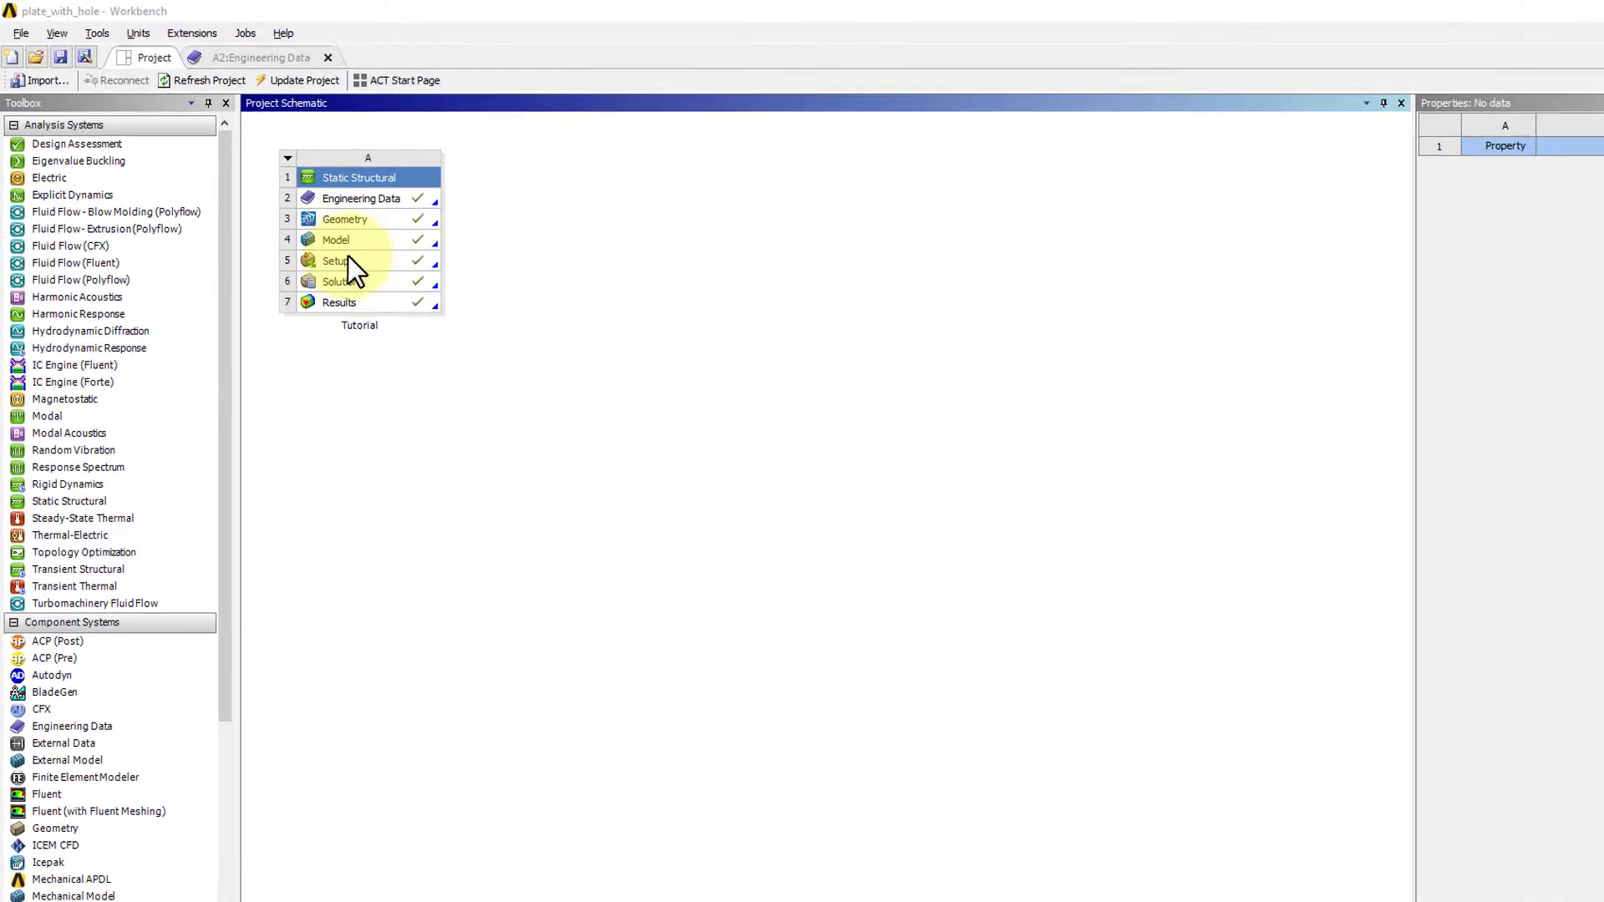
Duplicate the Tutorial system and name the copy 'Mesh 2'.
left_click(310, 210)
right_click(461, 312)
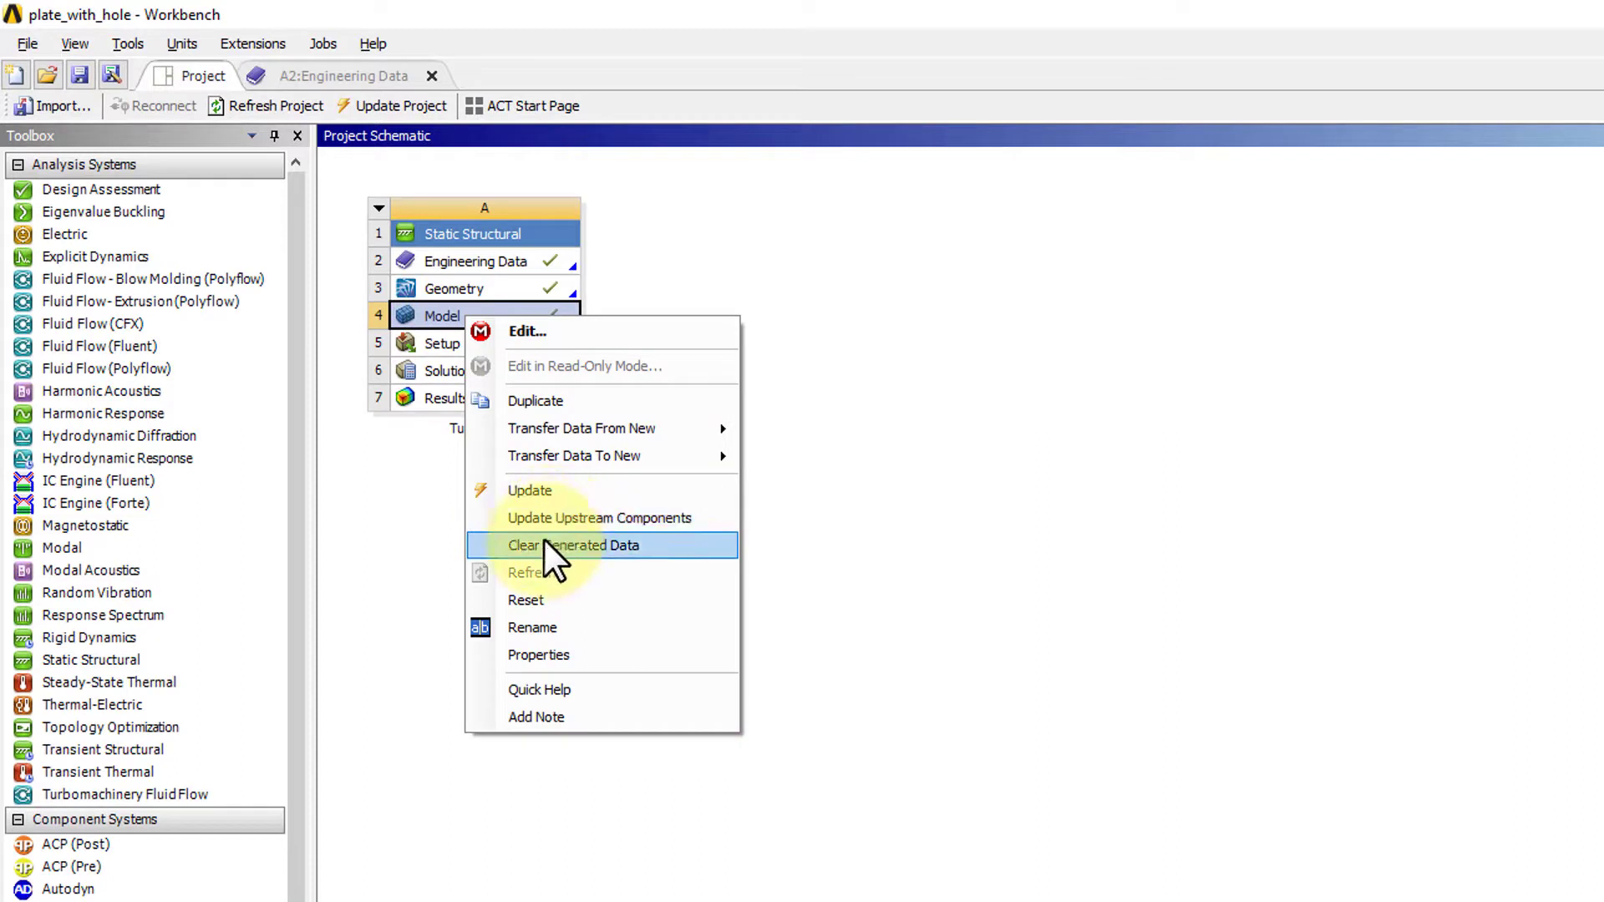
key("Escape")
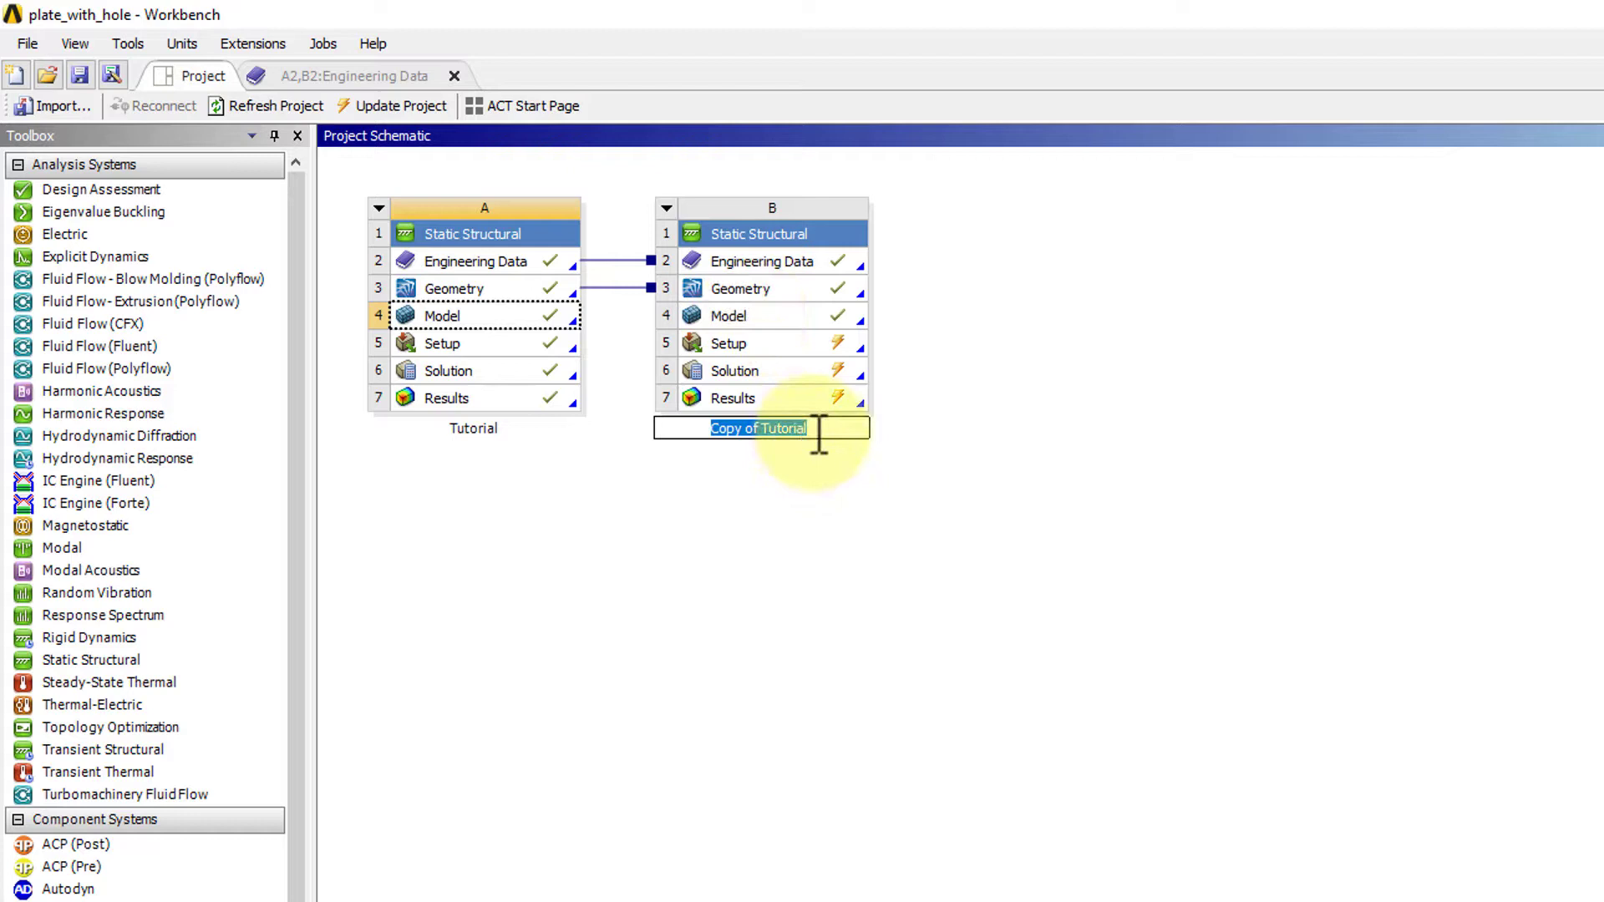
type("Mesh 2")
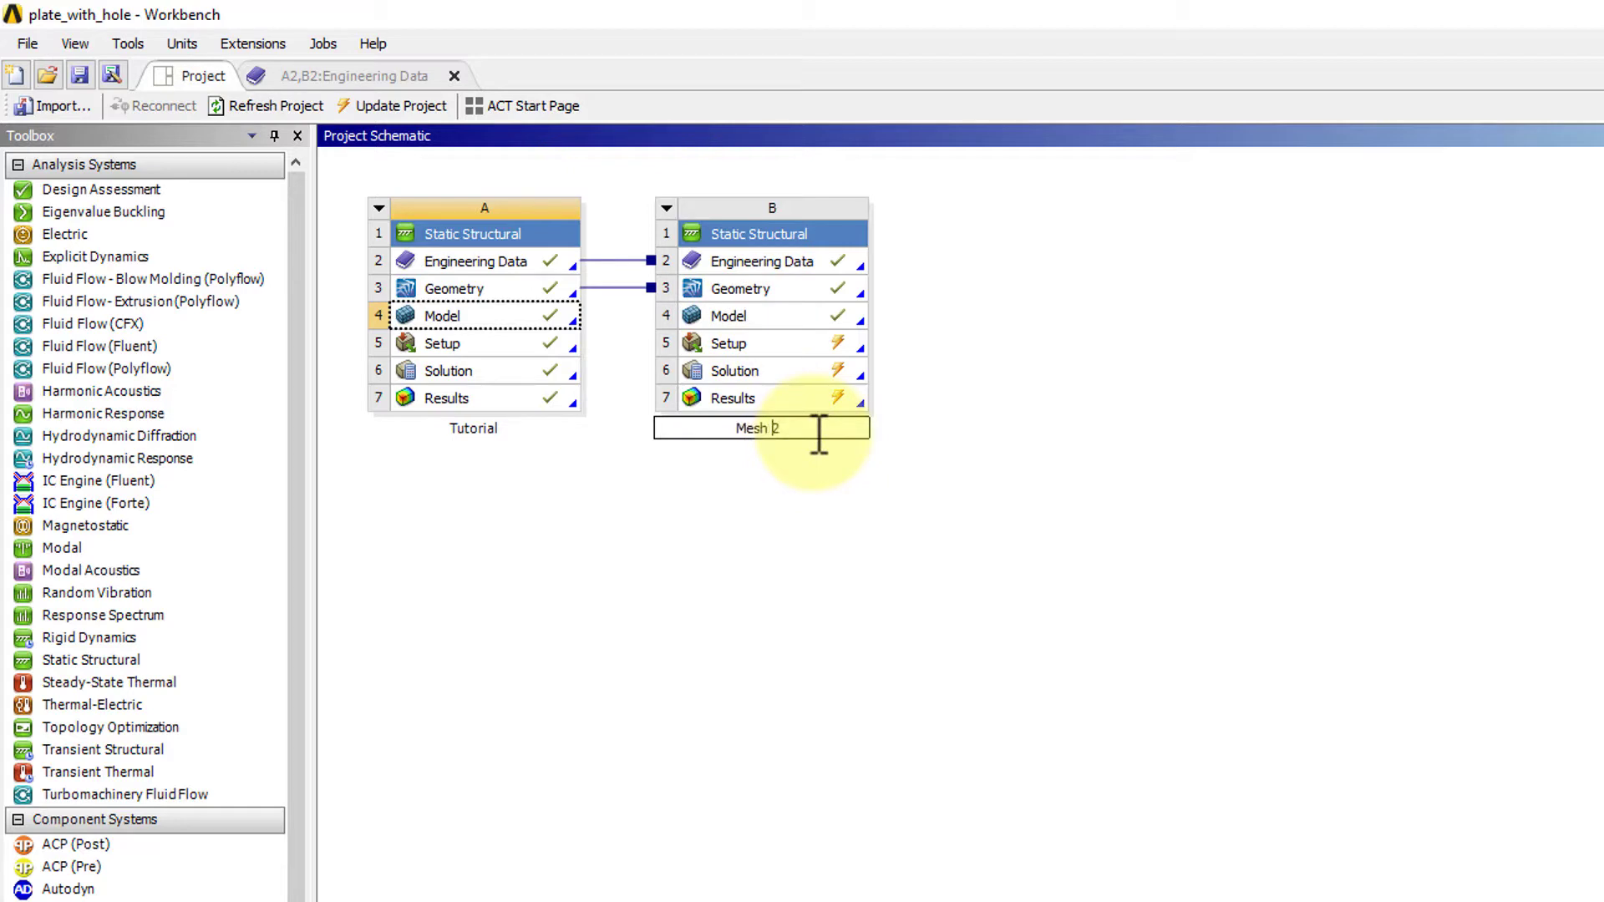
key("Return")
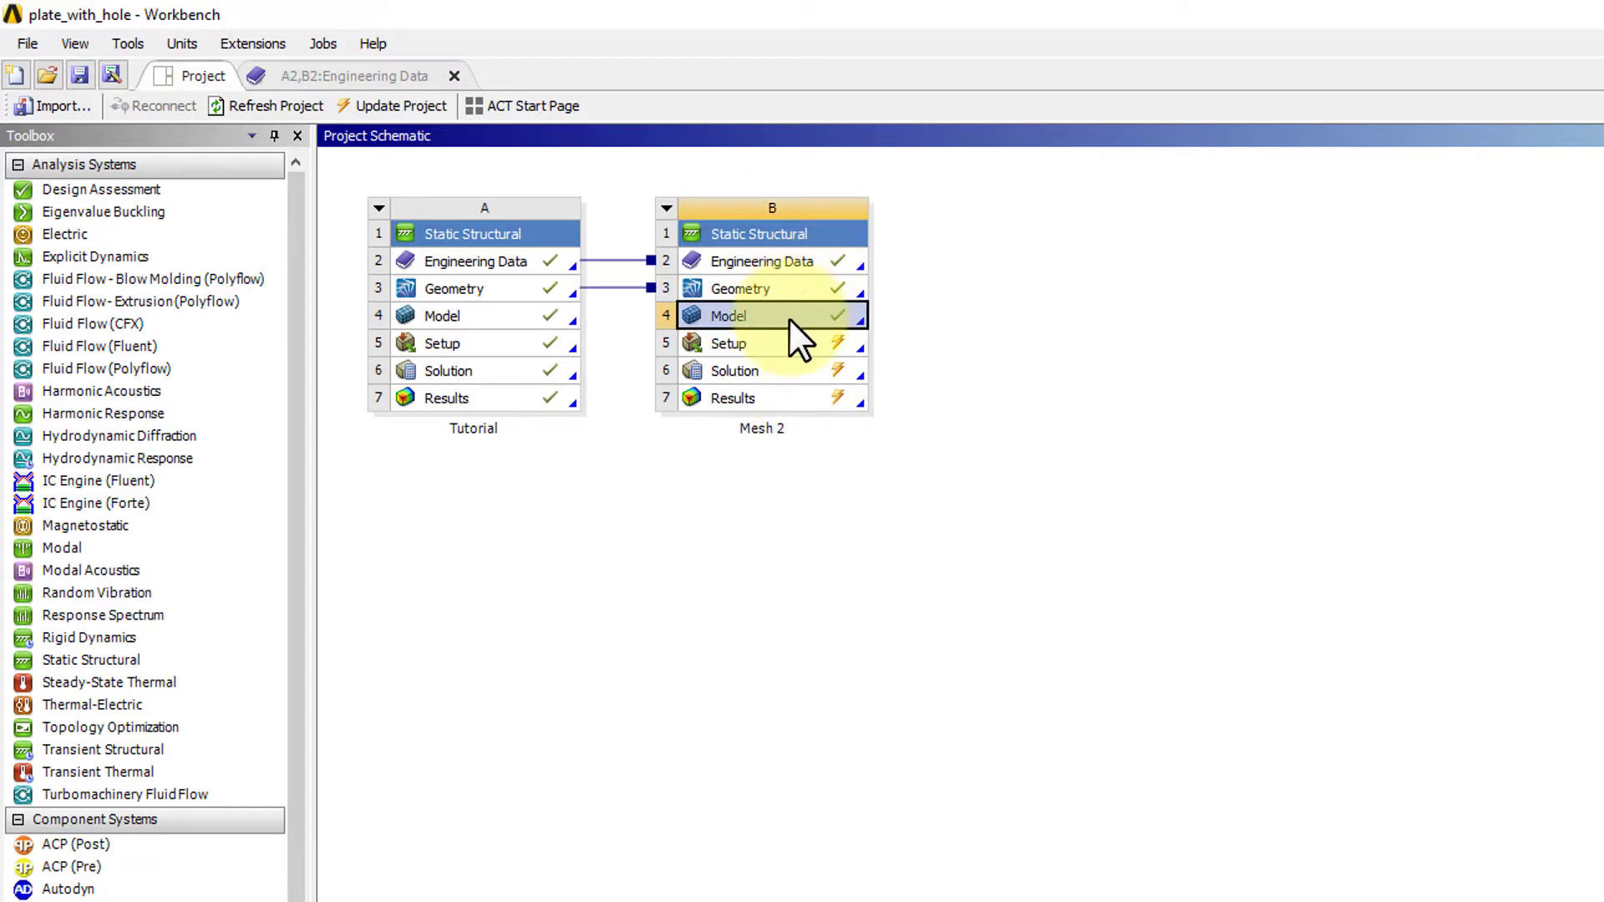
Open Mesh 2 in Mechanical and show the mesh's Sizing details, including the curvature size function.
right_click(788, 318)
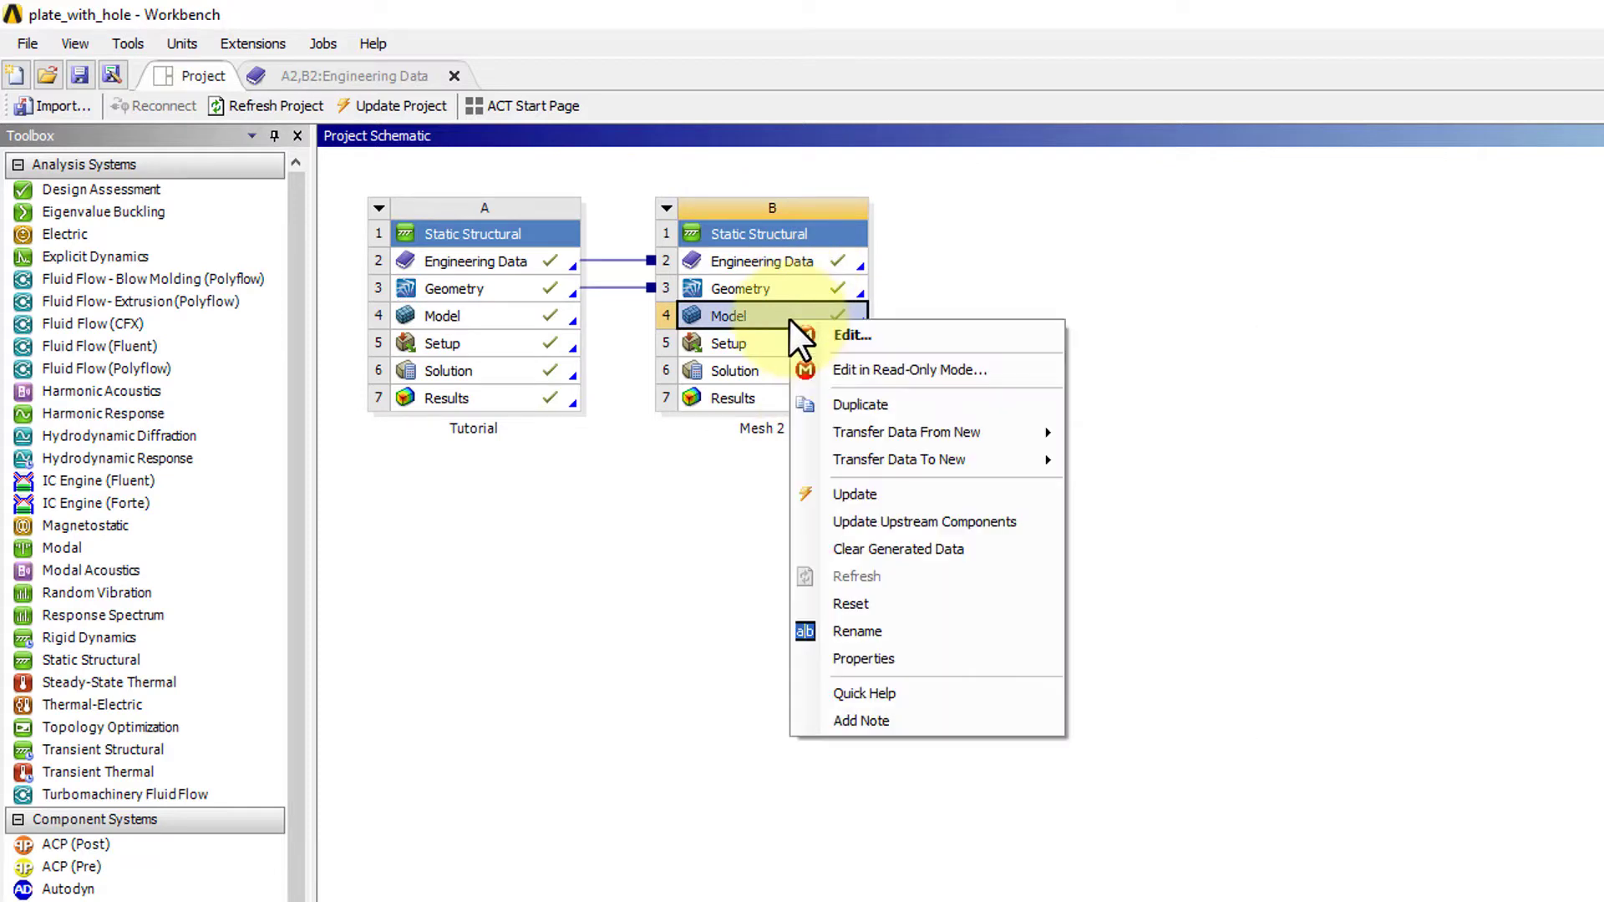
left_click(887, 341)
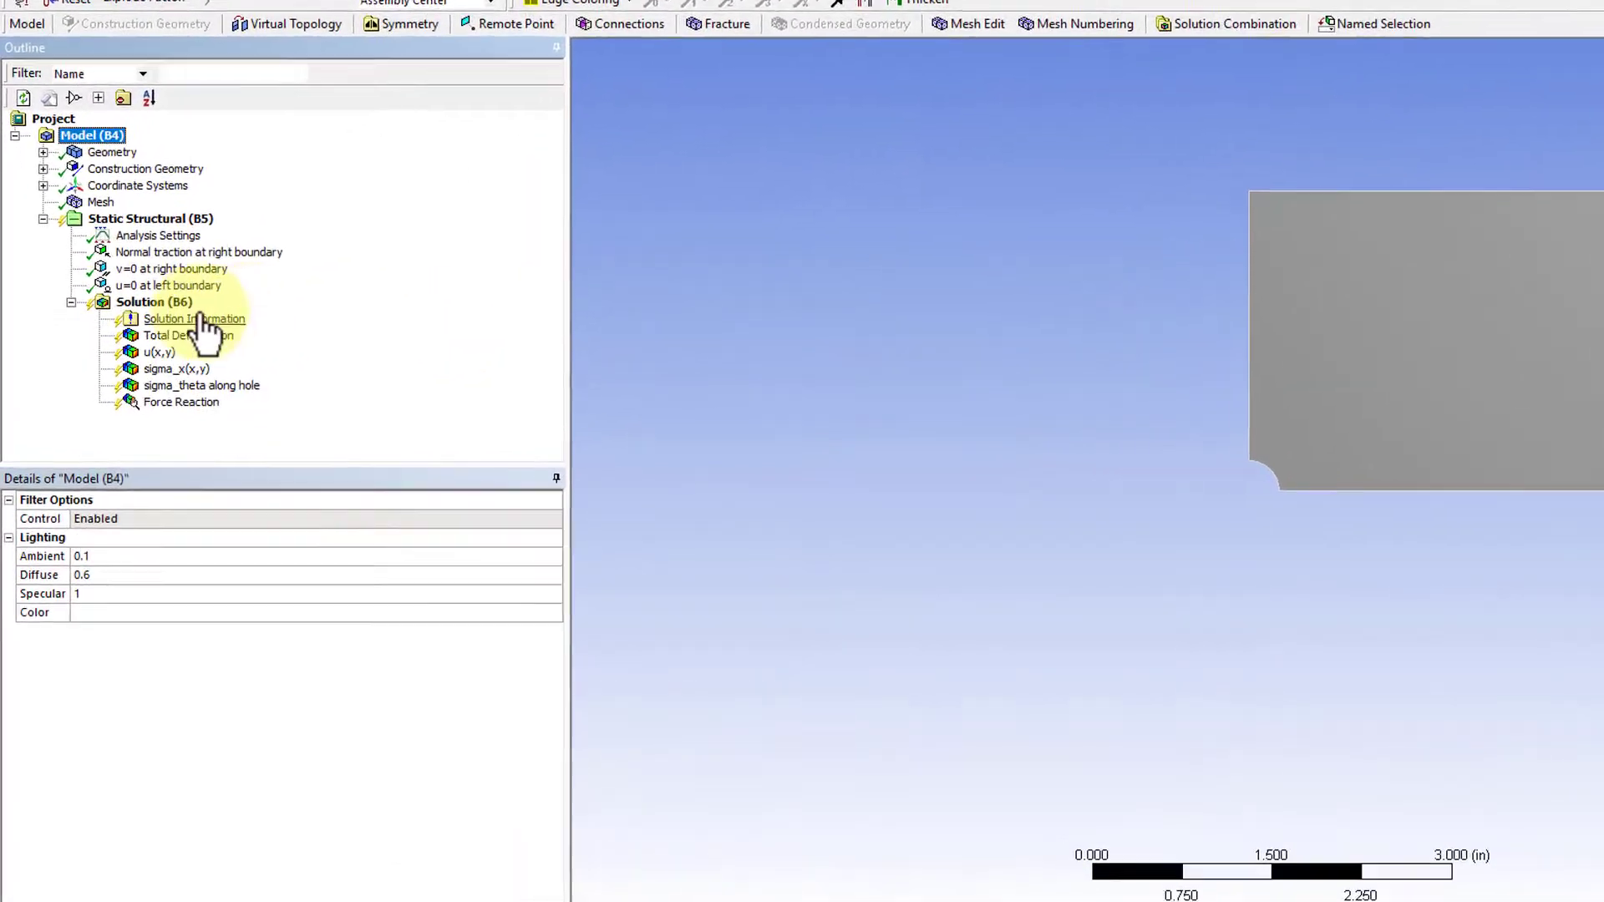
left_click(115, 159)
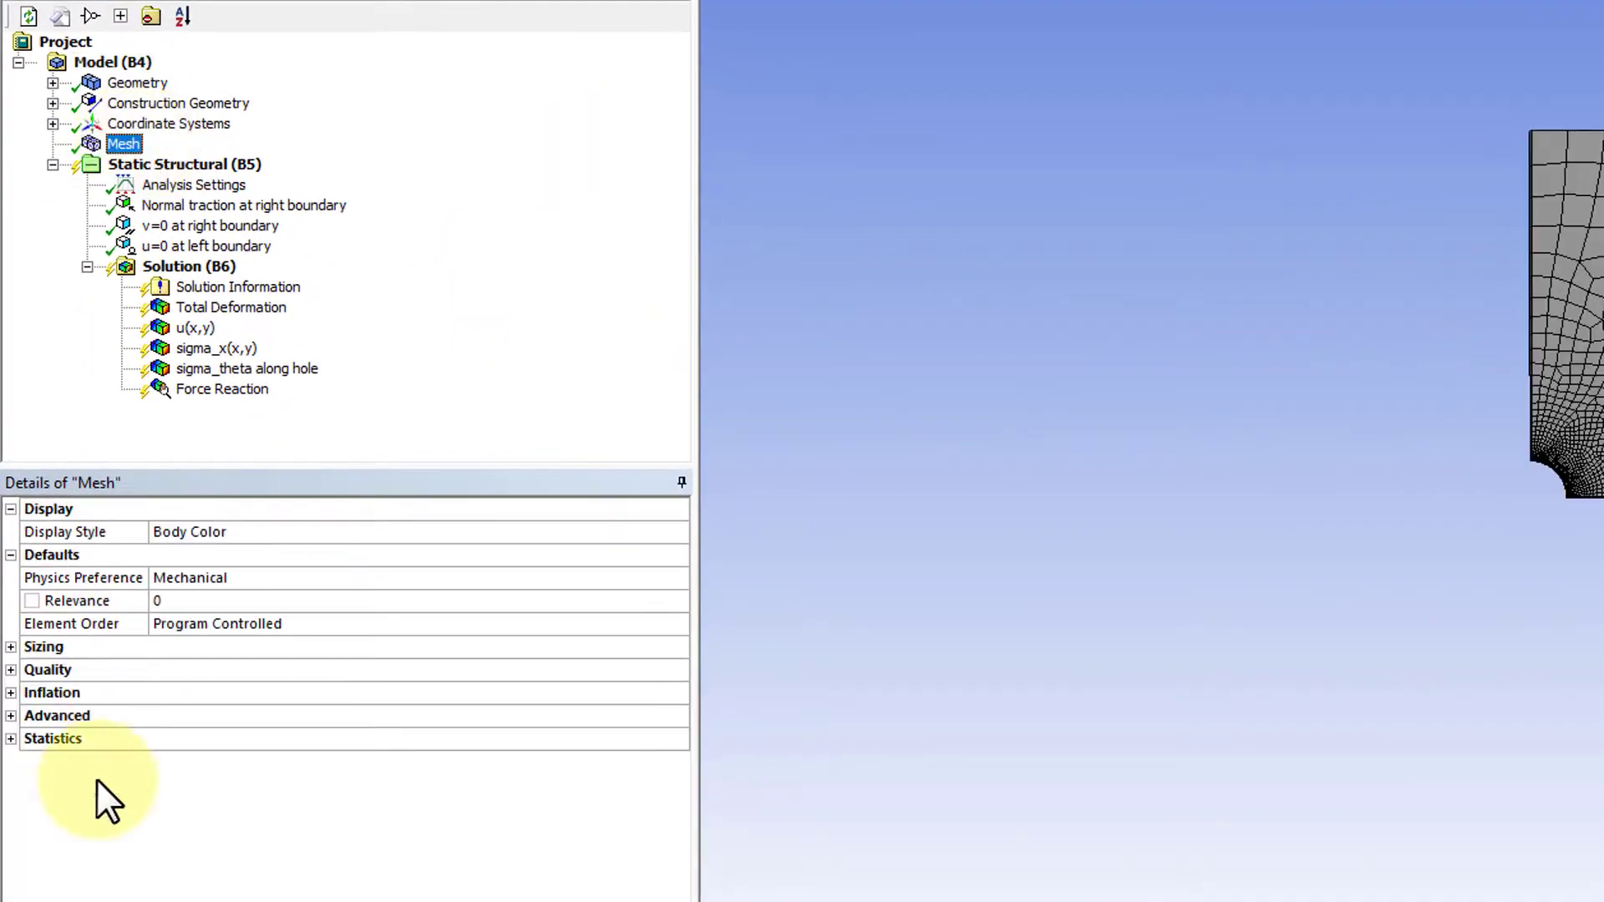
left_click(10, 647)
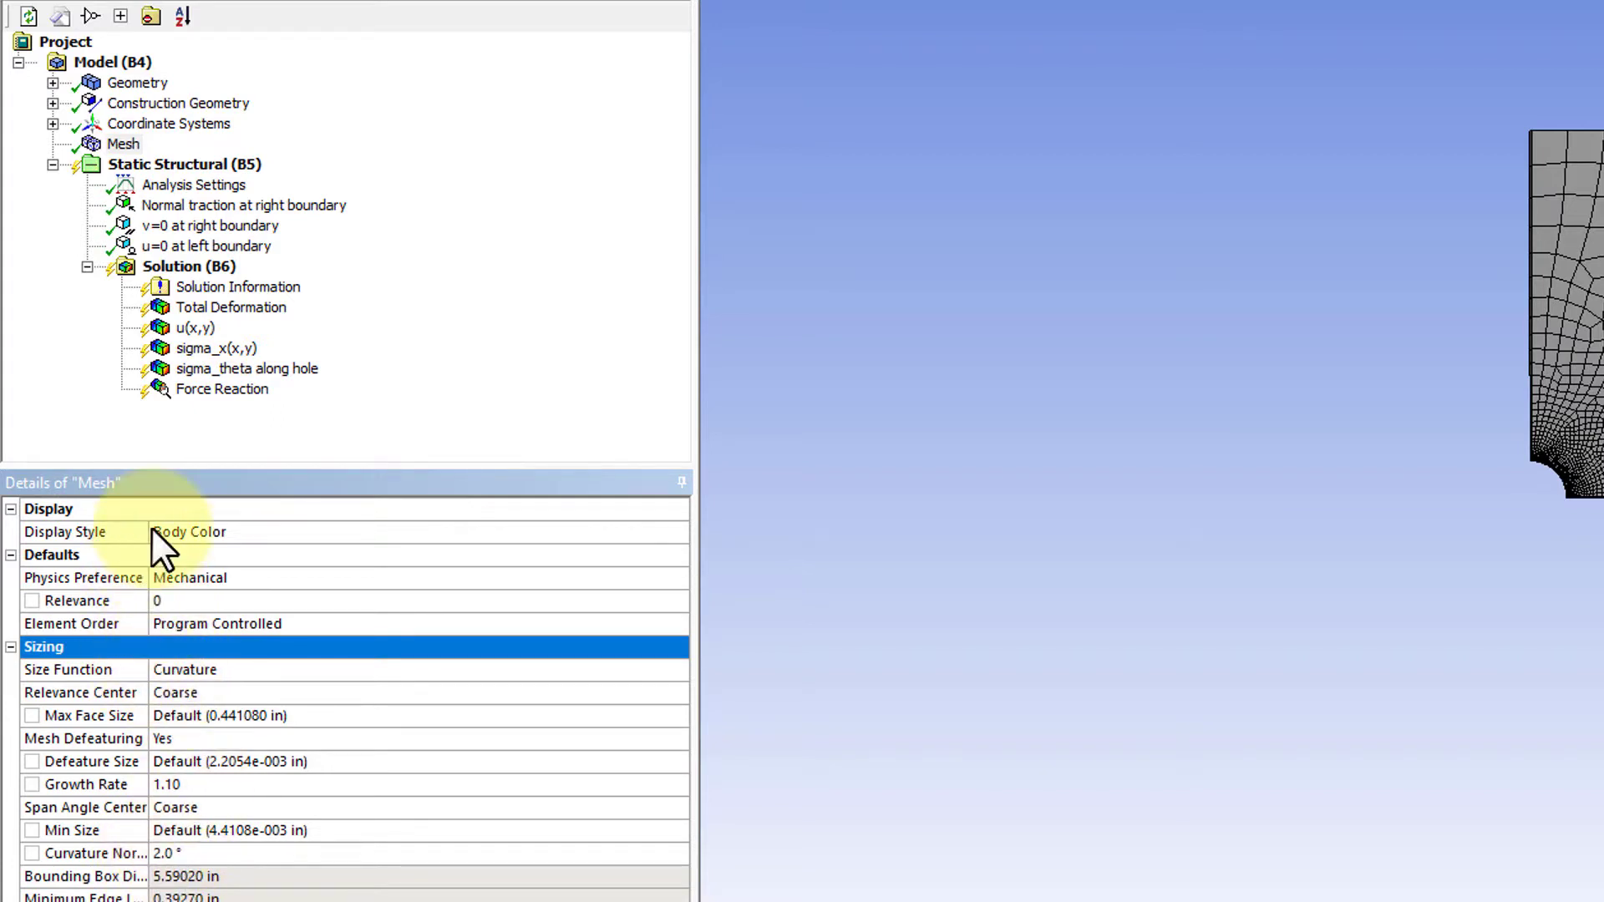
left_click_drag(148, 531, 217, 541)
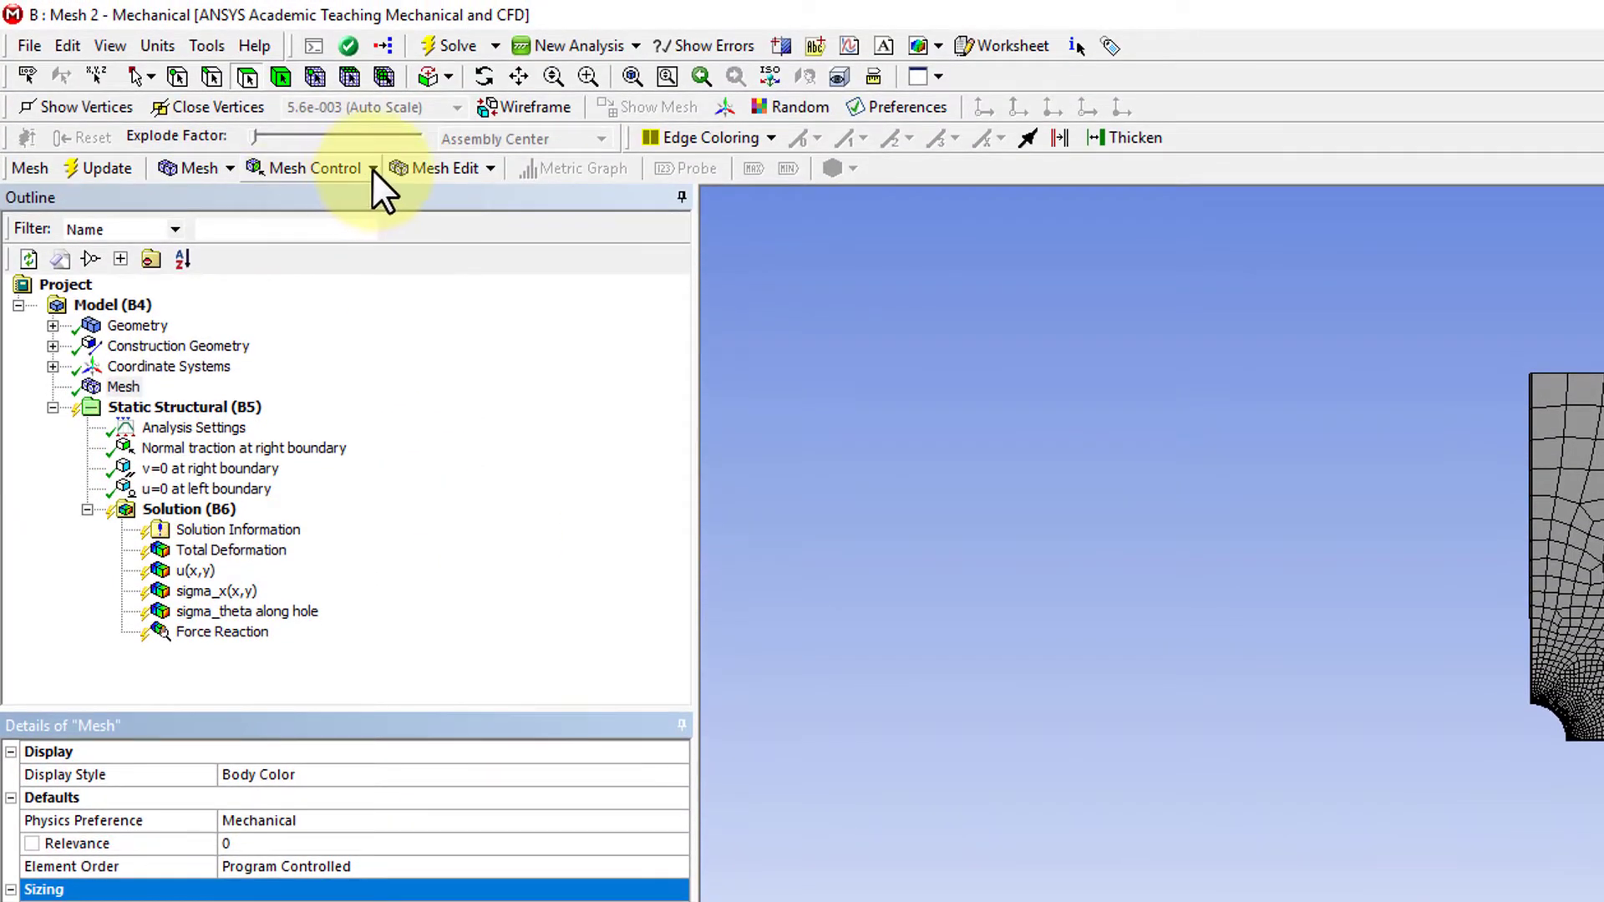
Recentre the whole plate in the graphics view.
left_click(373, 169)
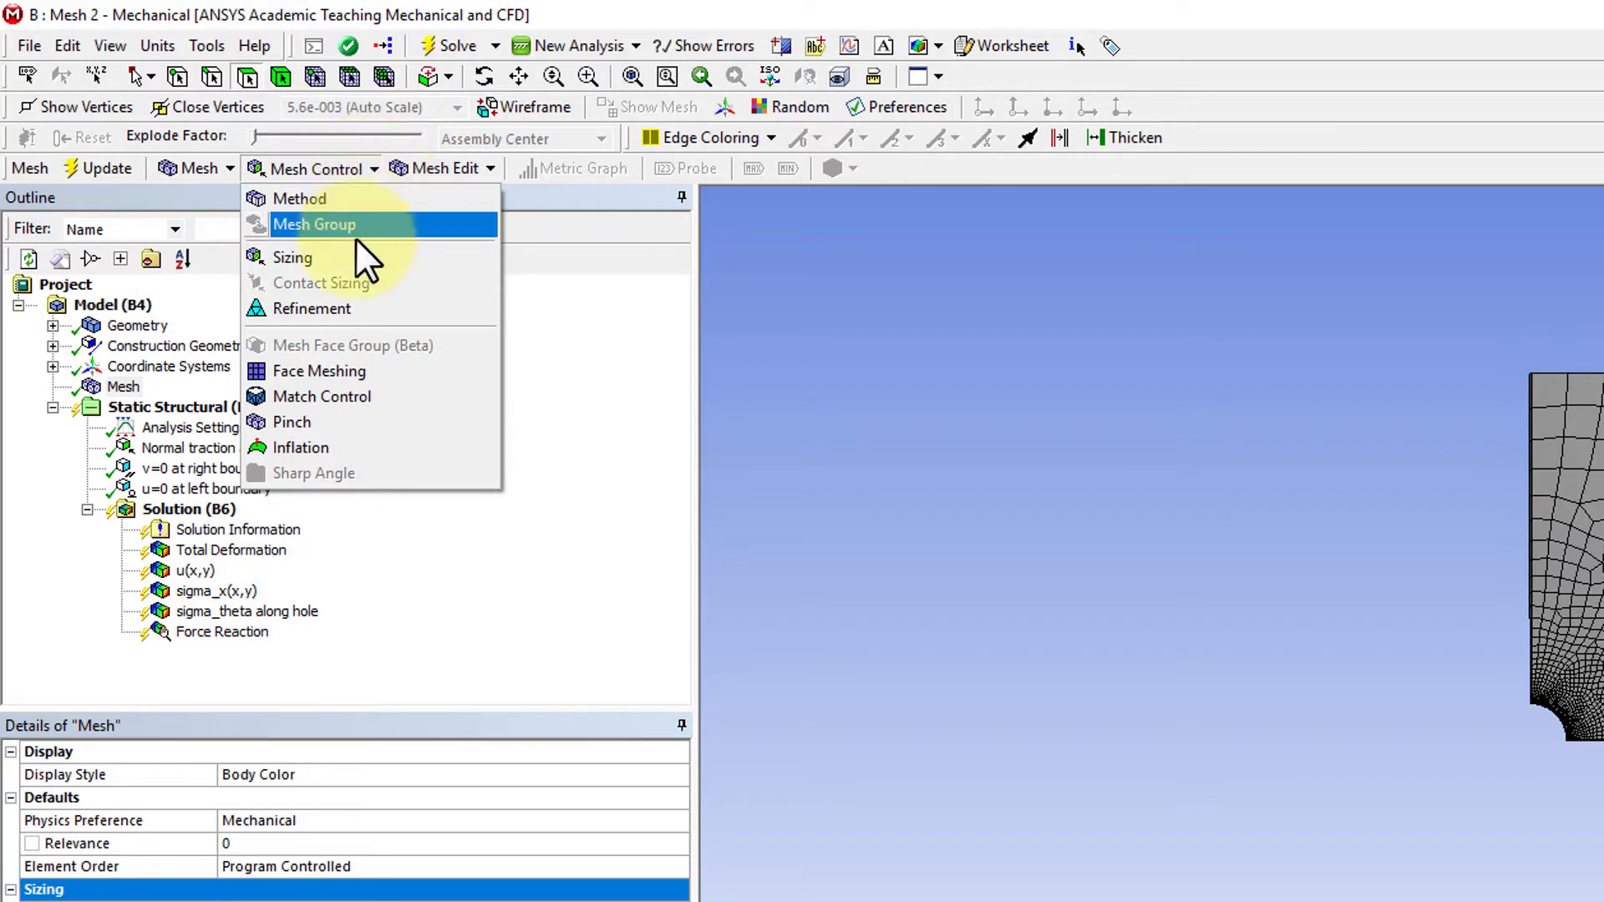
left_click(584, 645)
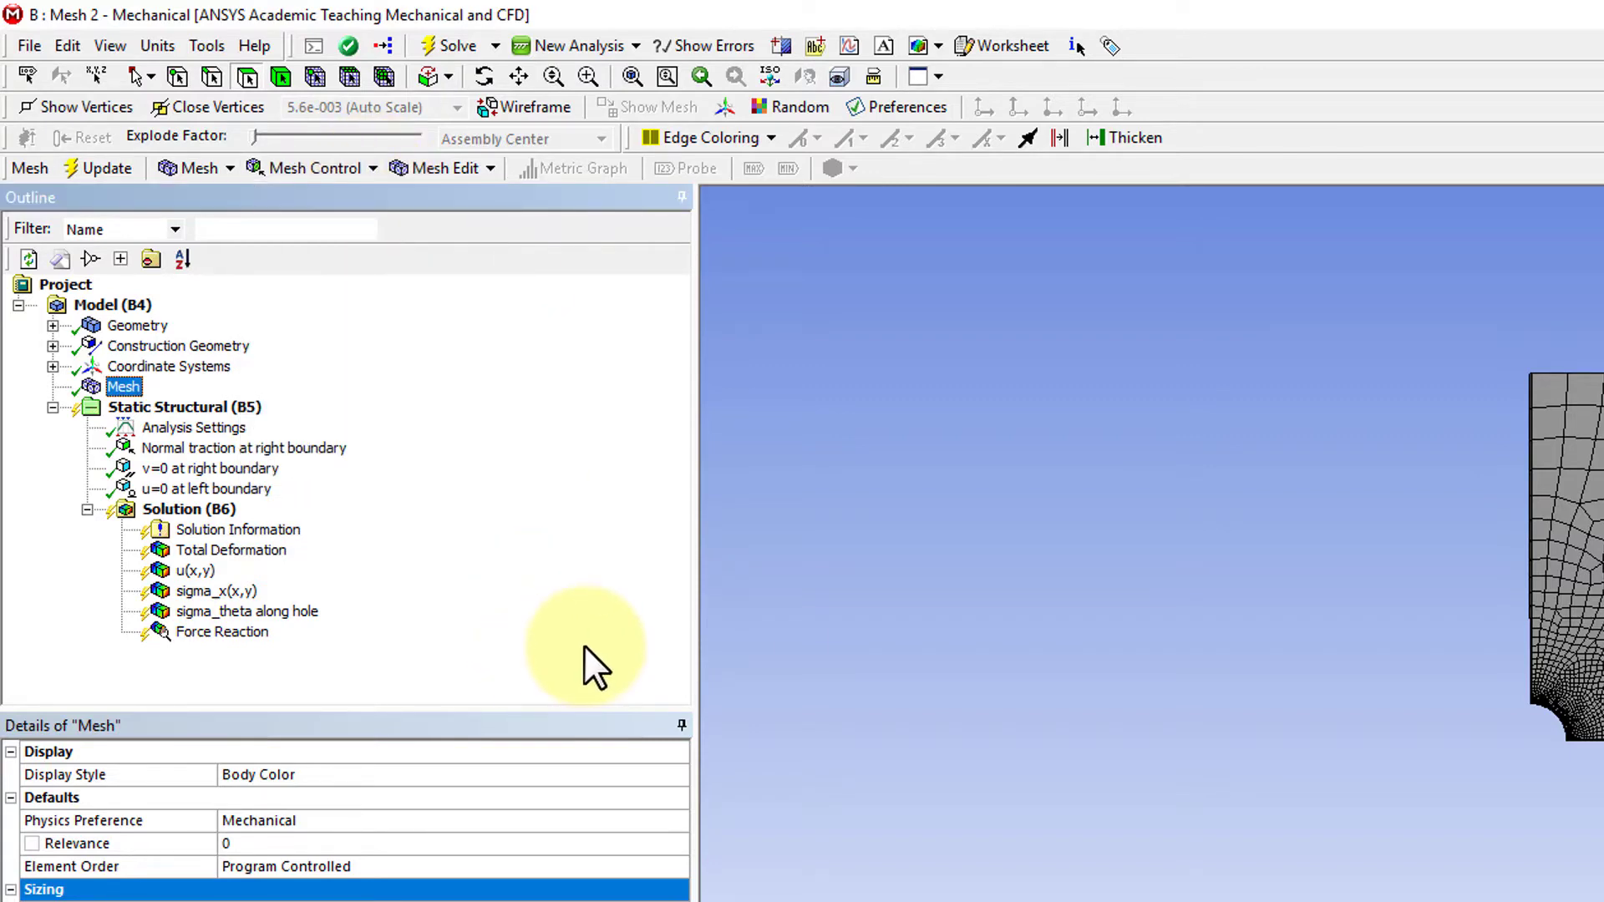
left_click(873, 713)
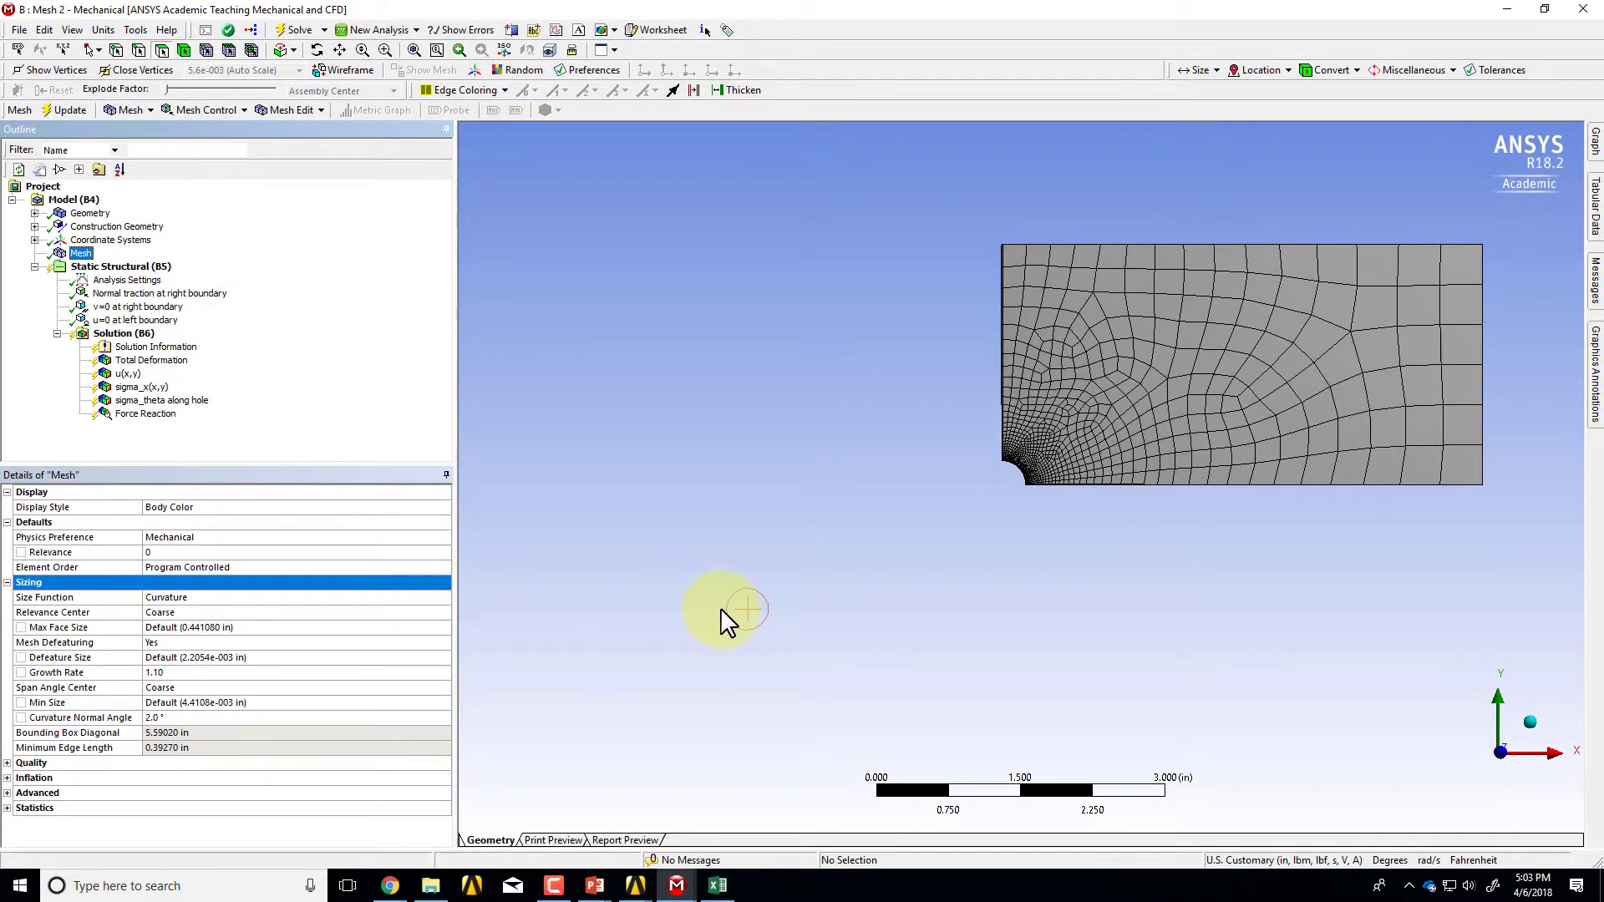
left_click(1334, 761)
left_click(1057, 588)
left_click(1493, 770)
left_click(1501, 753)
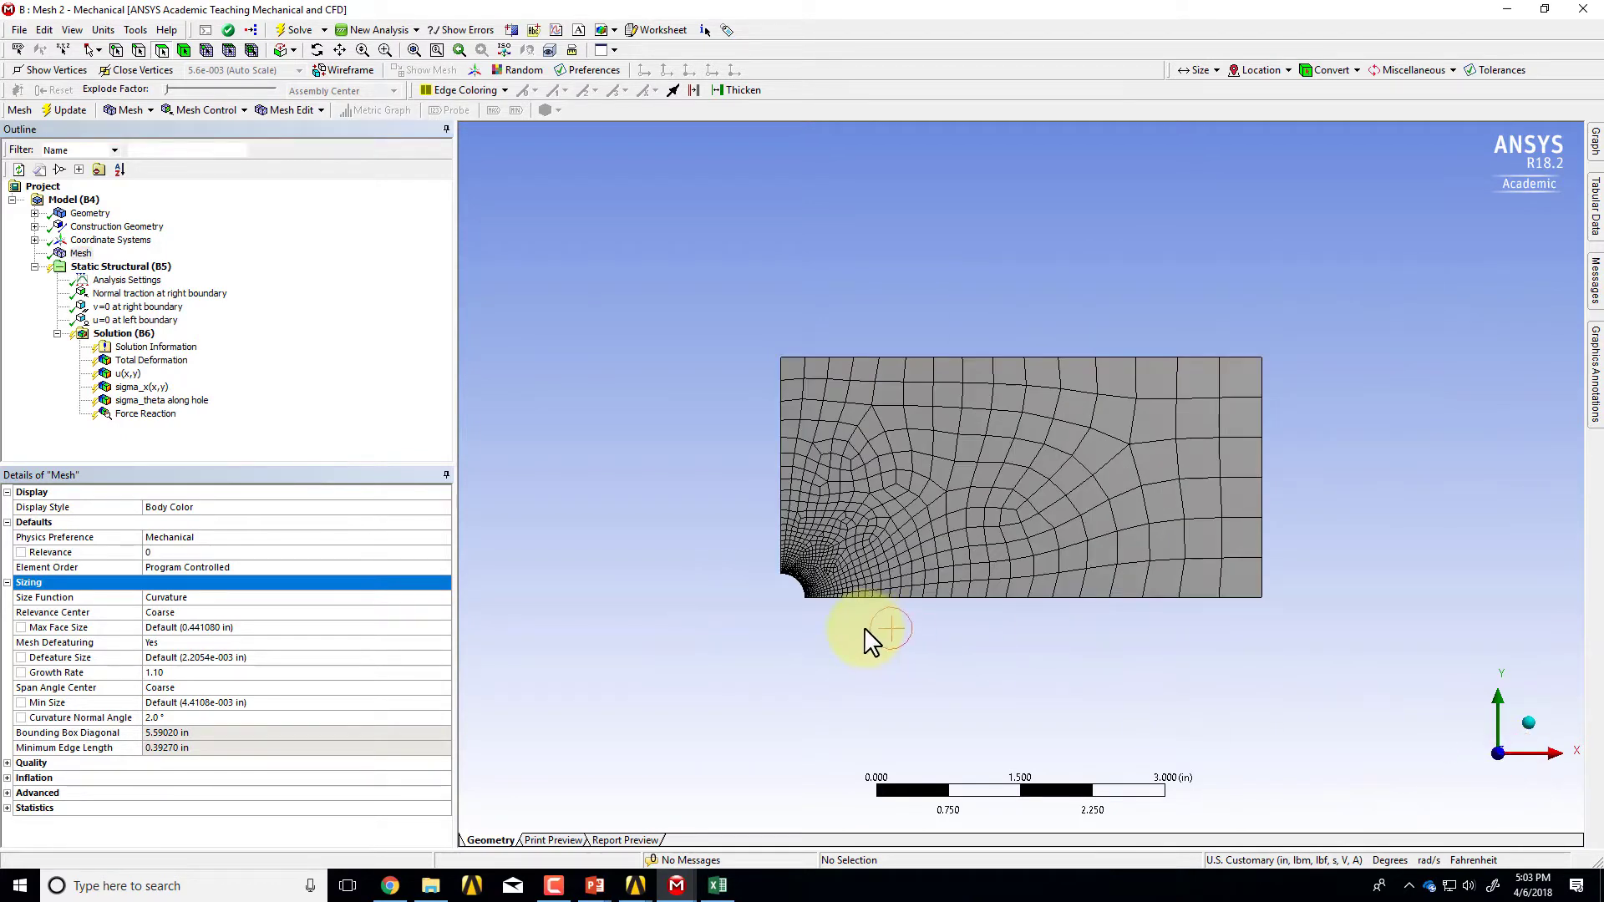
Box-zoom and pan to centre the finely meshed region around the hole.
left_click(733, 359)
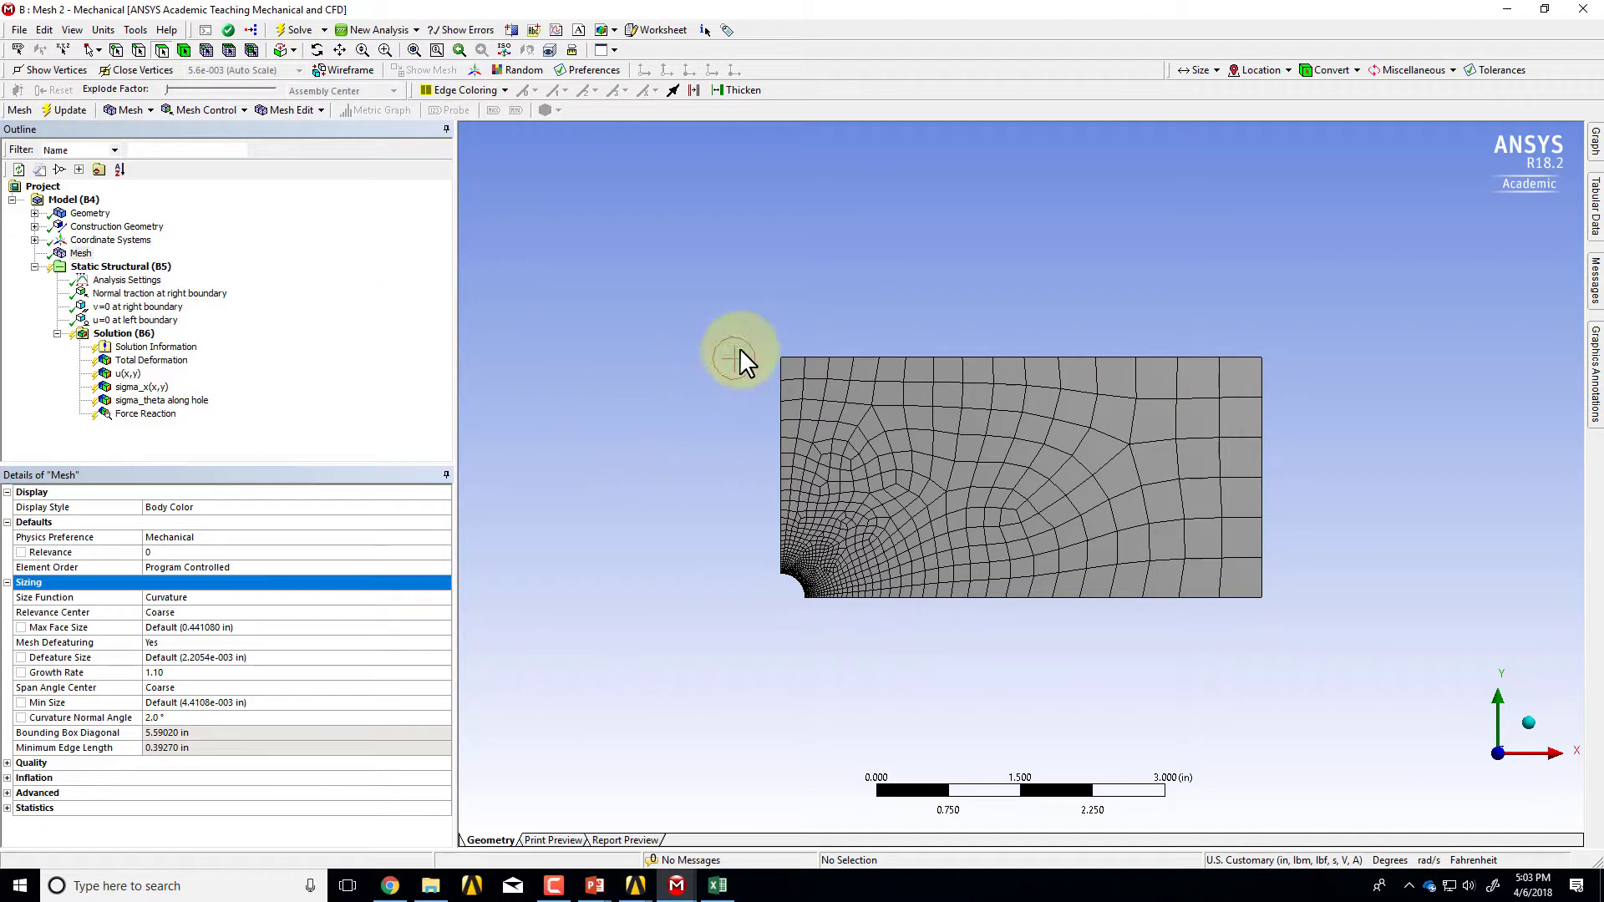
left_click_drag(707, 476, 952, 639)
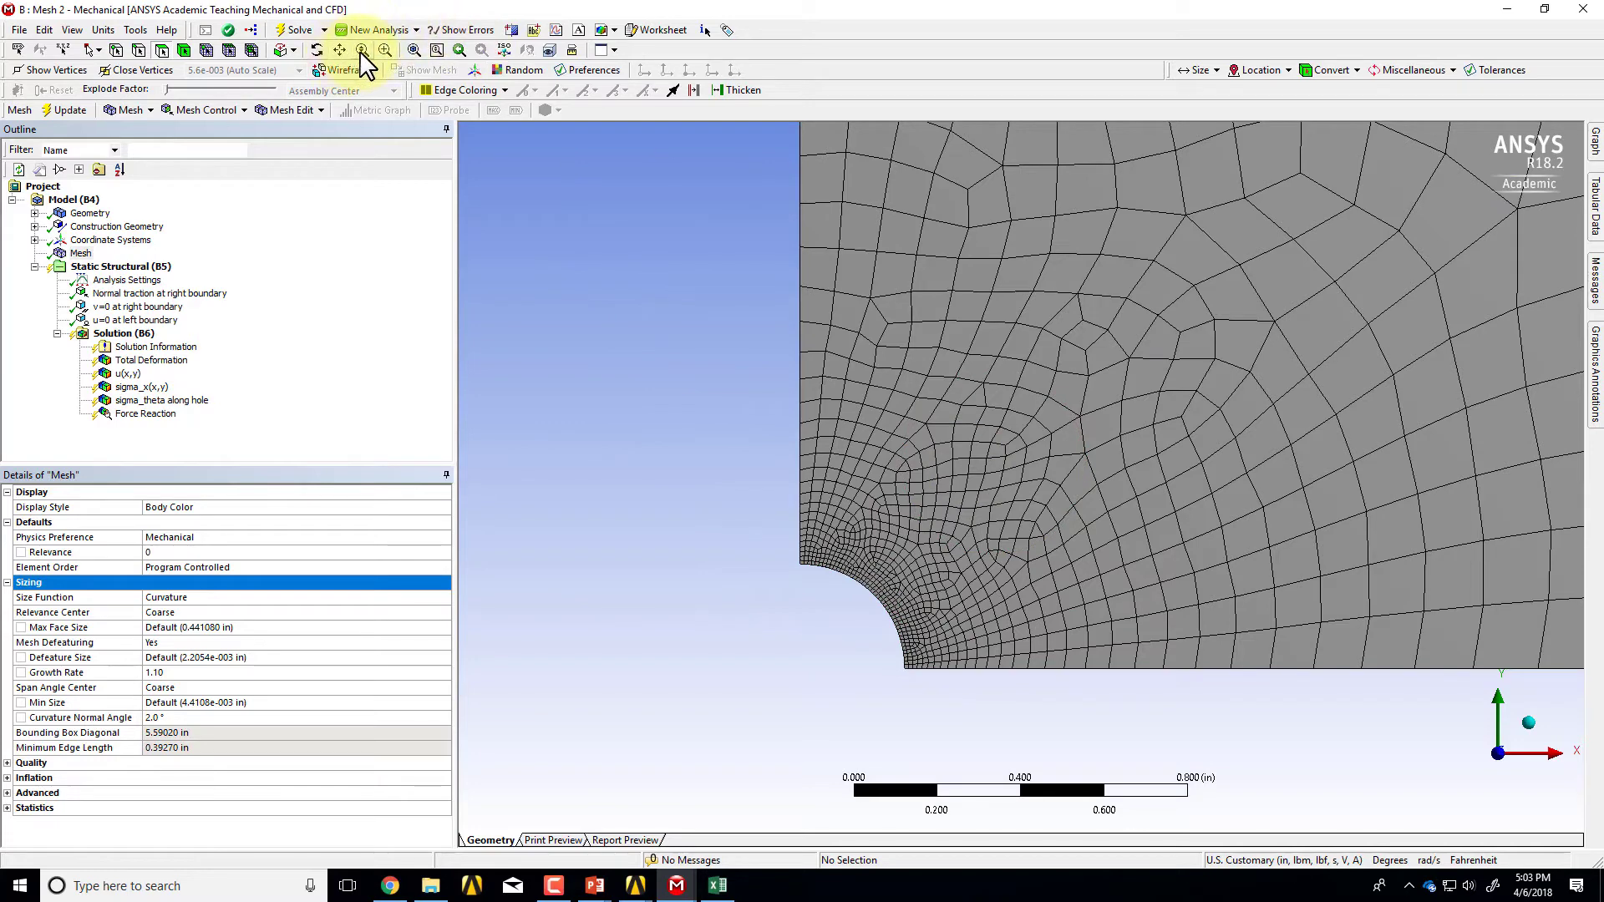
left_click(340, 59)
left_click_drag(909, 405, 746, 440)
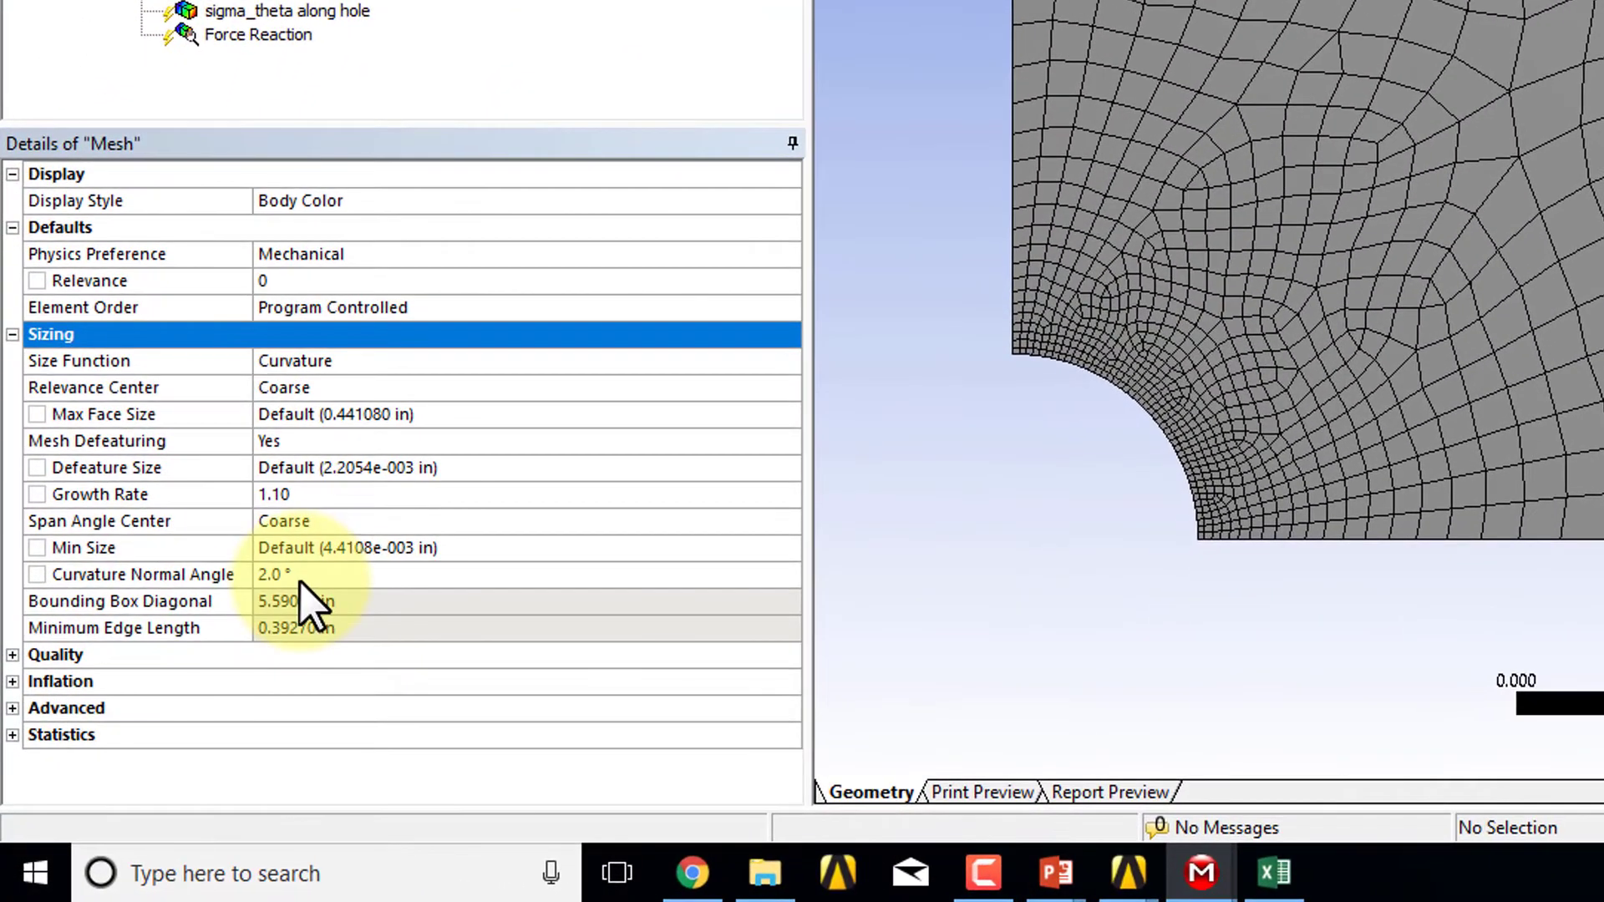
Restore the default Curvature Normal Angle and Growth Rate (previously 1.10) in mesh sizing.
left_click(309, 575)
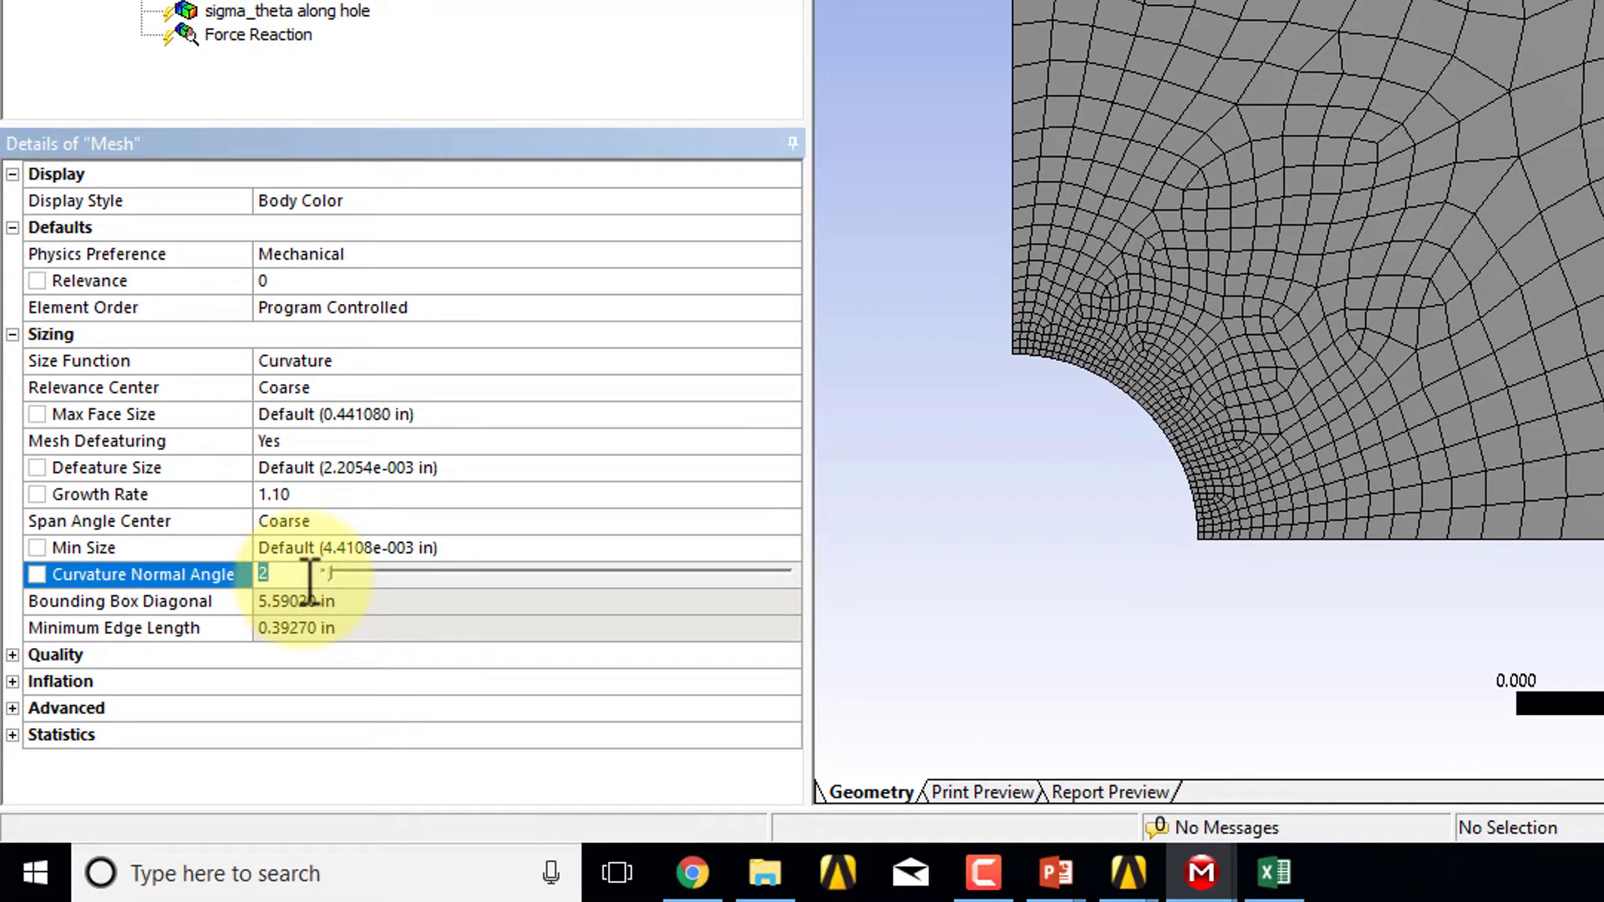
type("0")
key("Return")
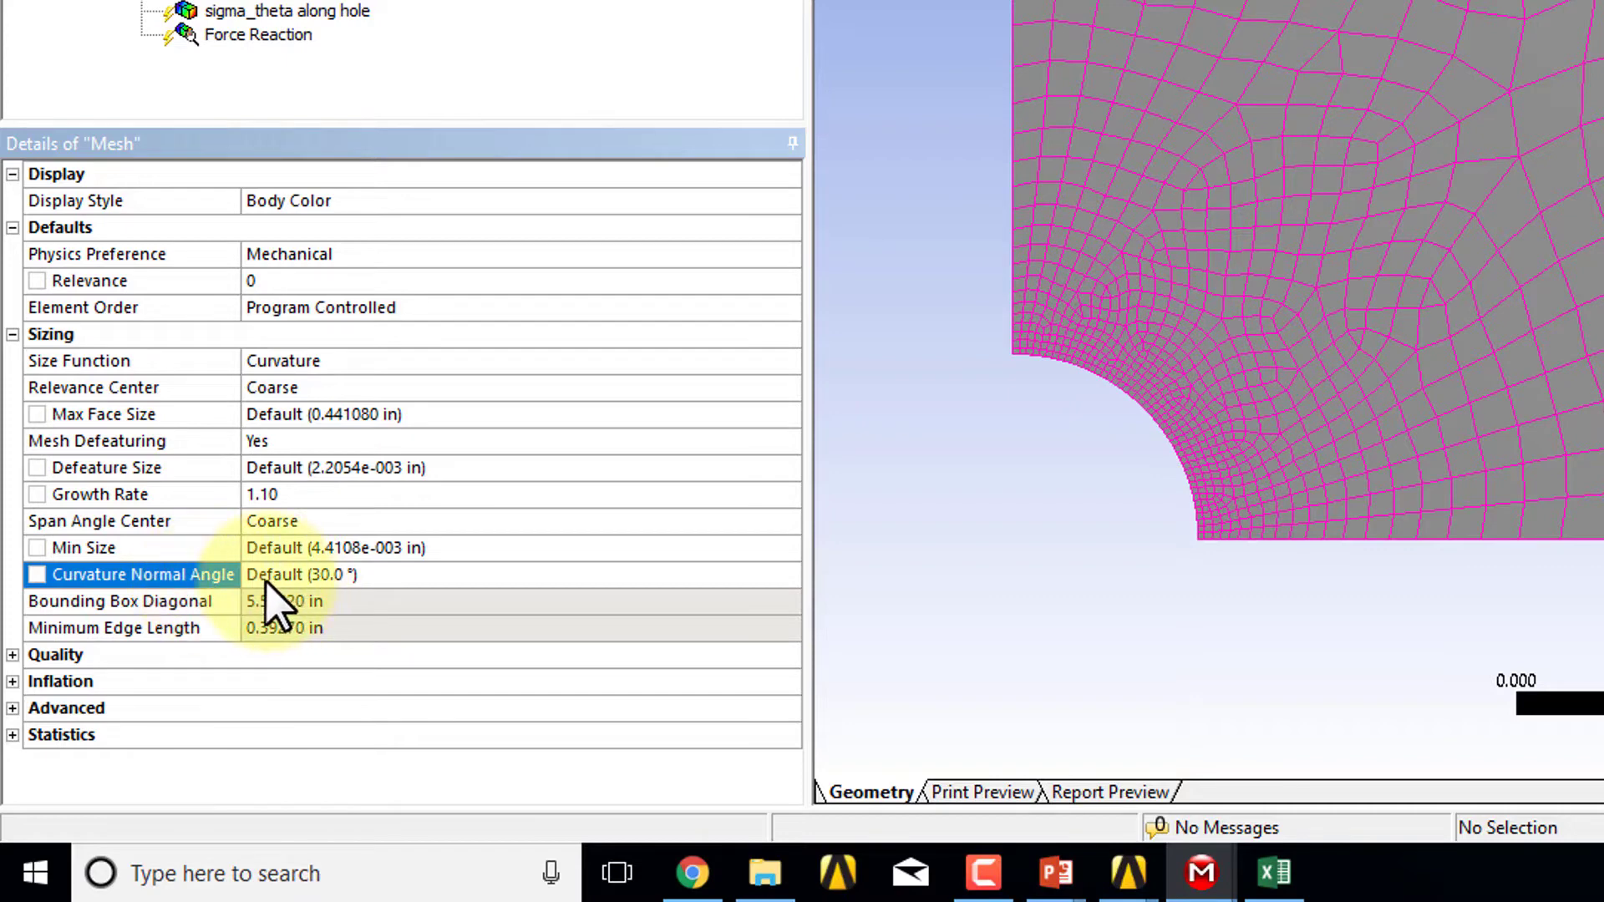
left_click(283, 497)
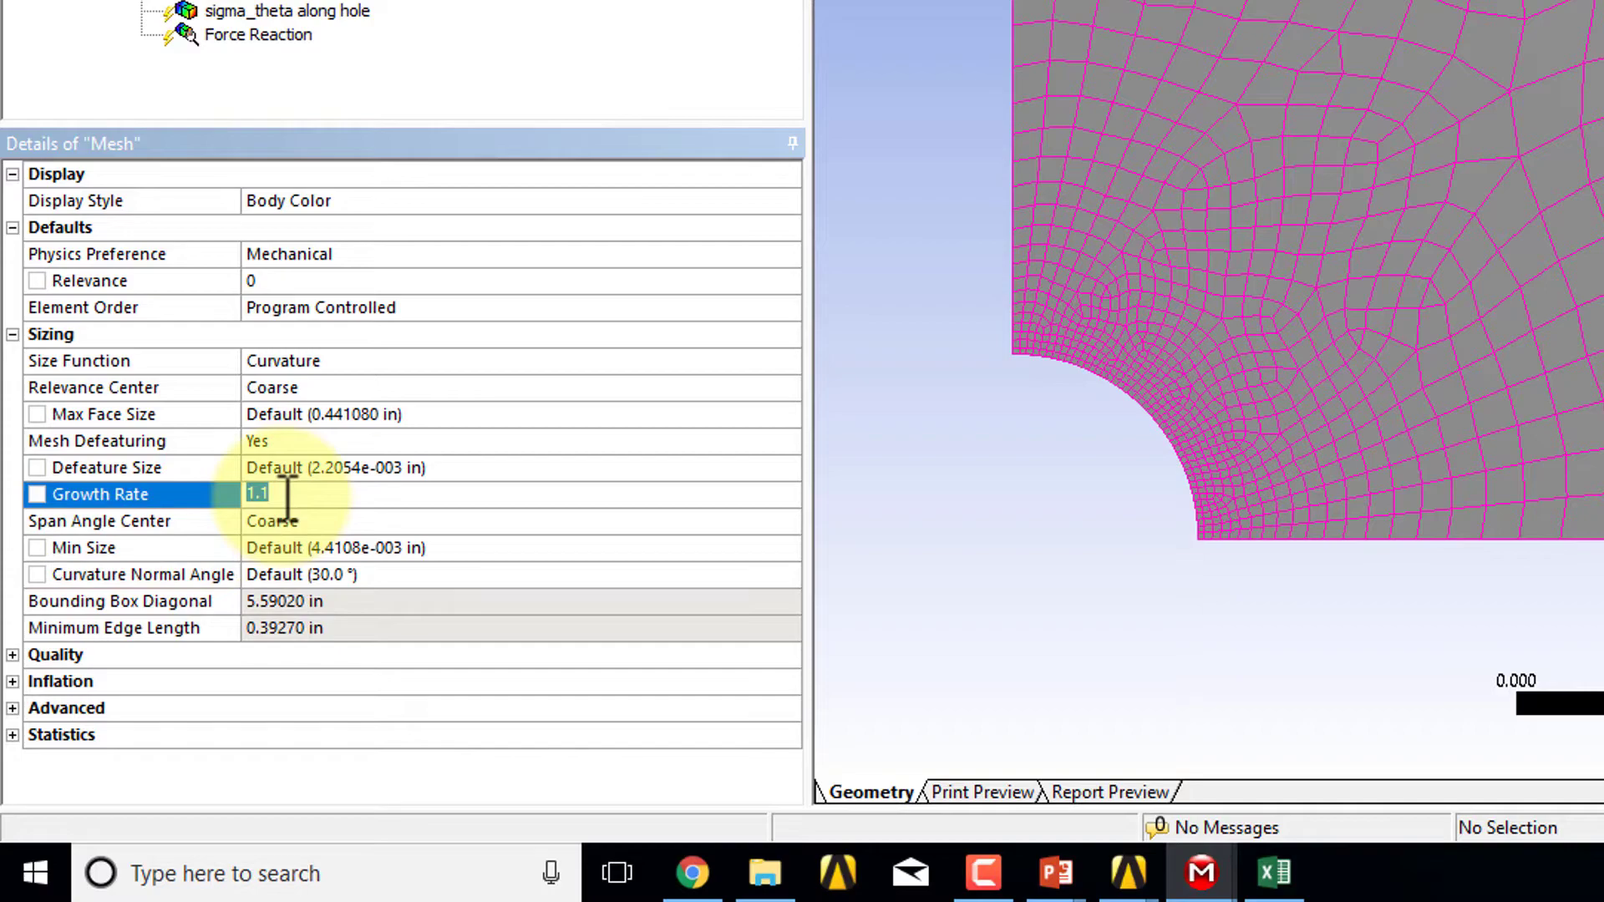
key("Return")
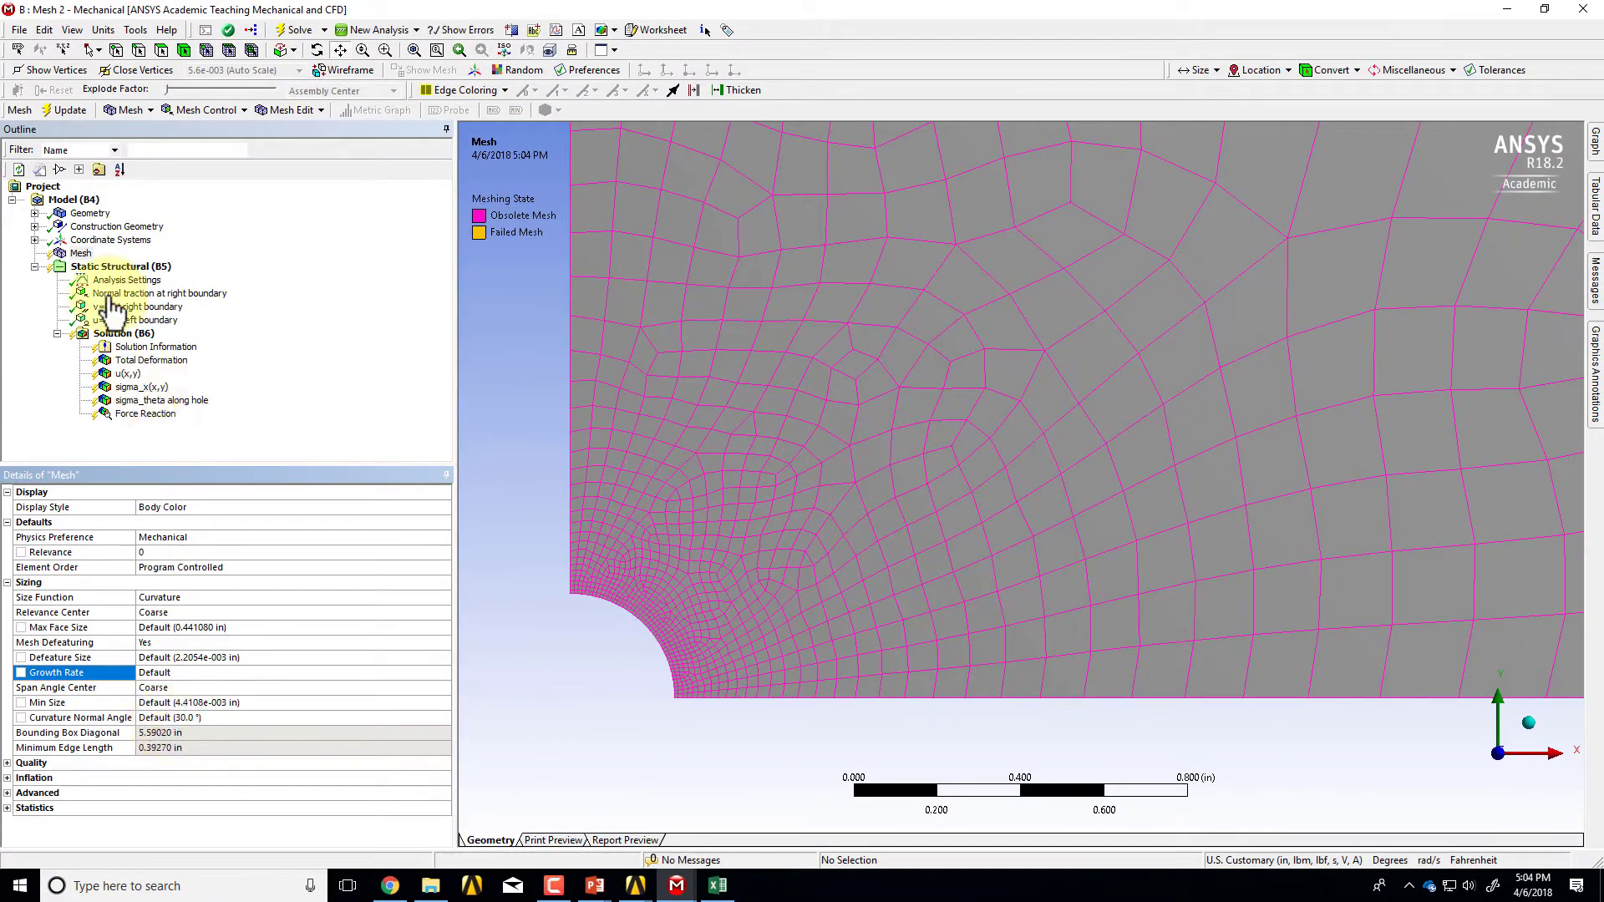
Remesh, solve, and display sigma_x(x,y), which peaks at 59159 psi.
left_click(71, 110)
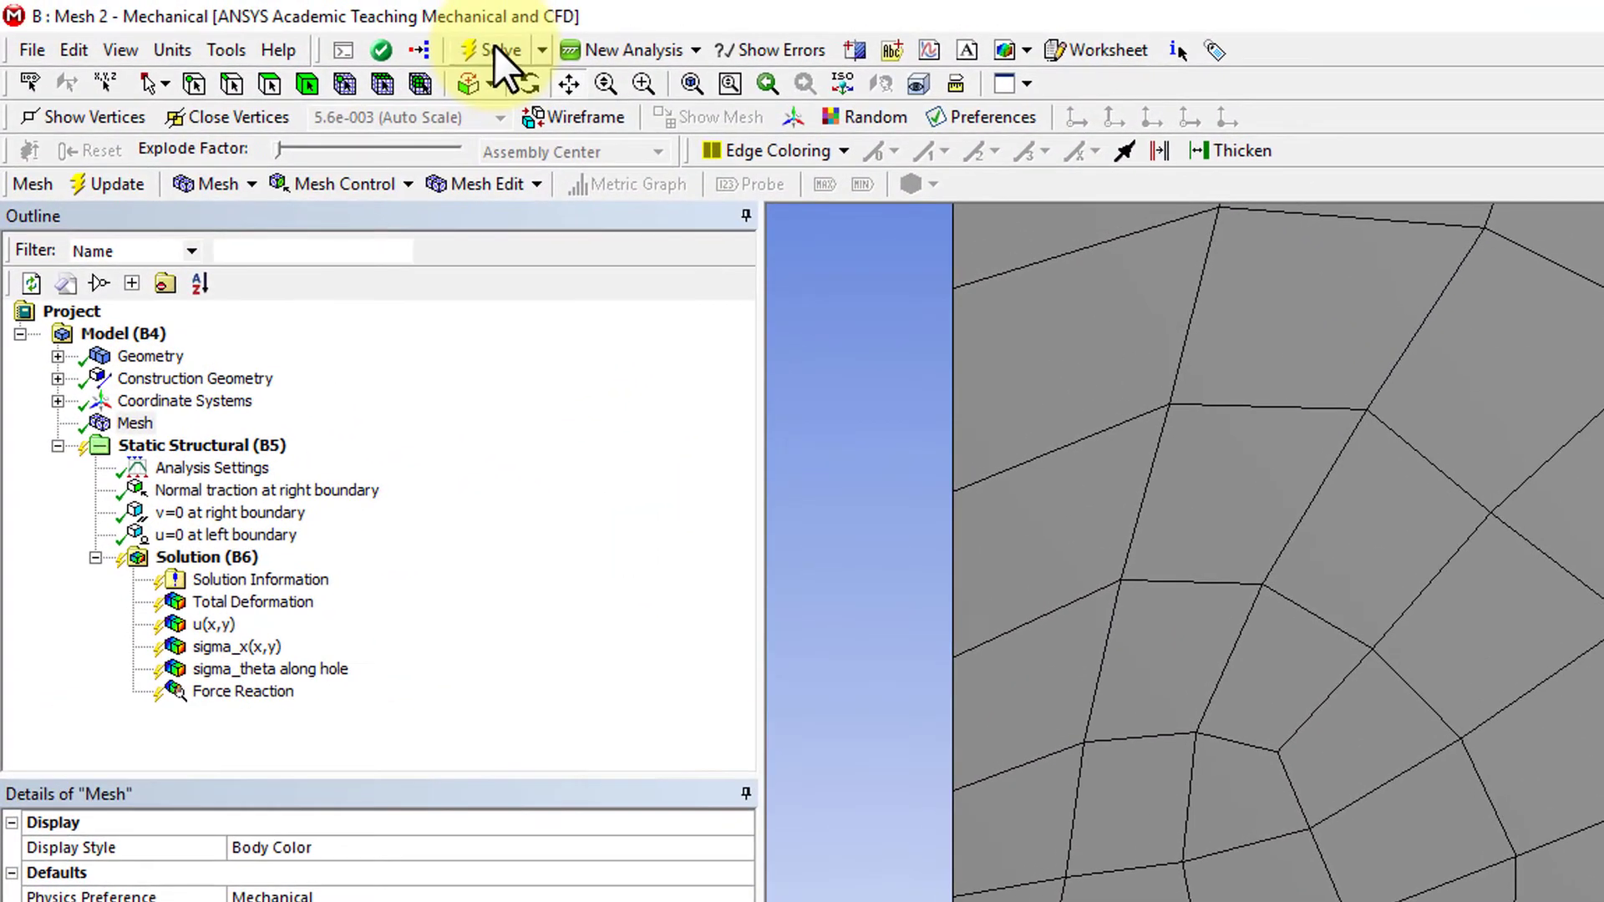
left_click(397, 40)
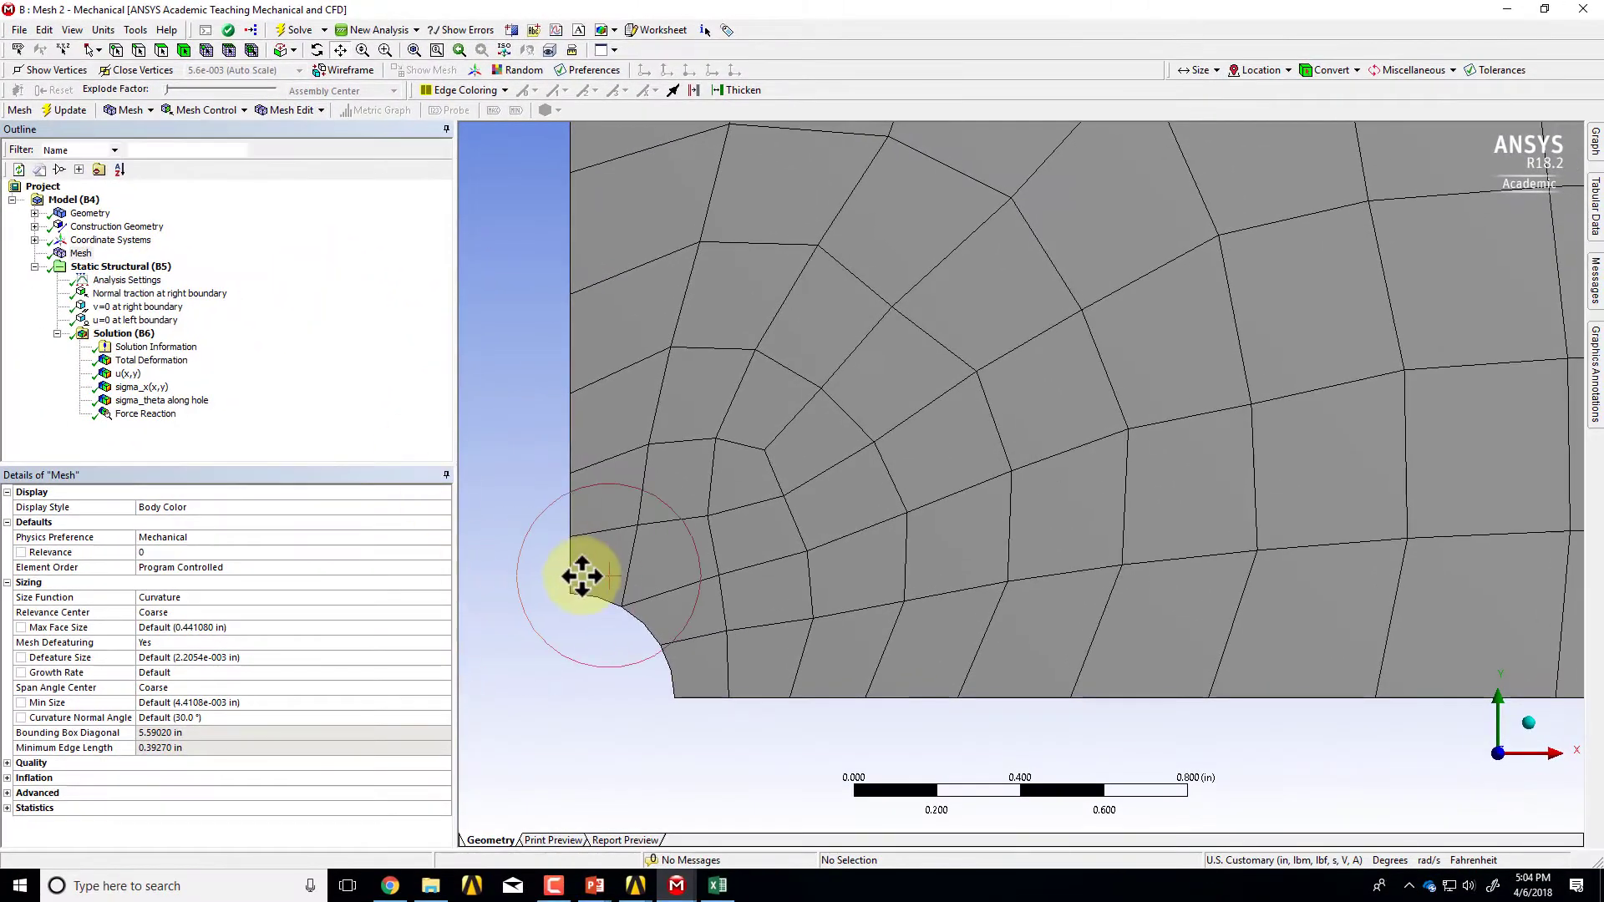
left_click(142, 388)
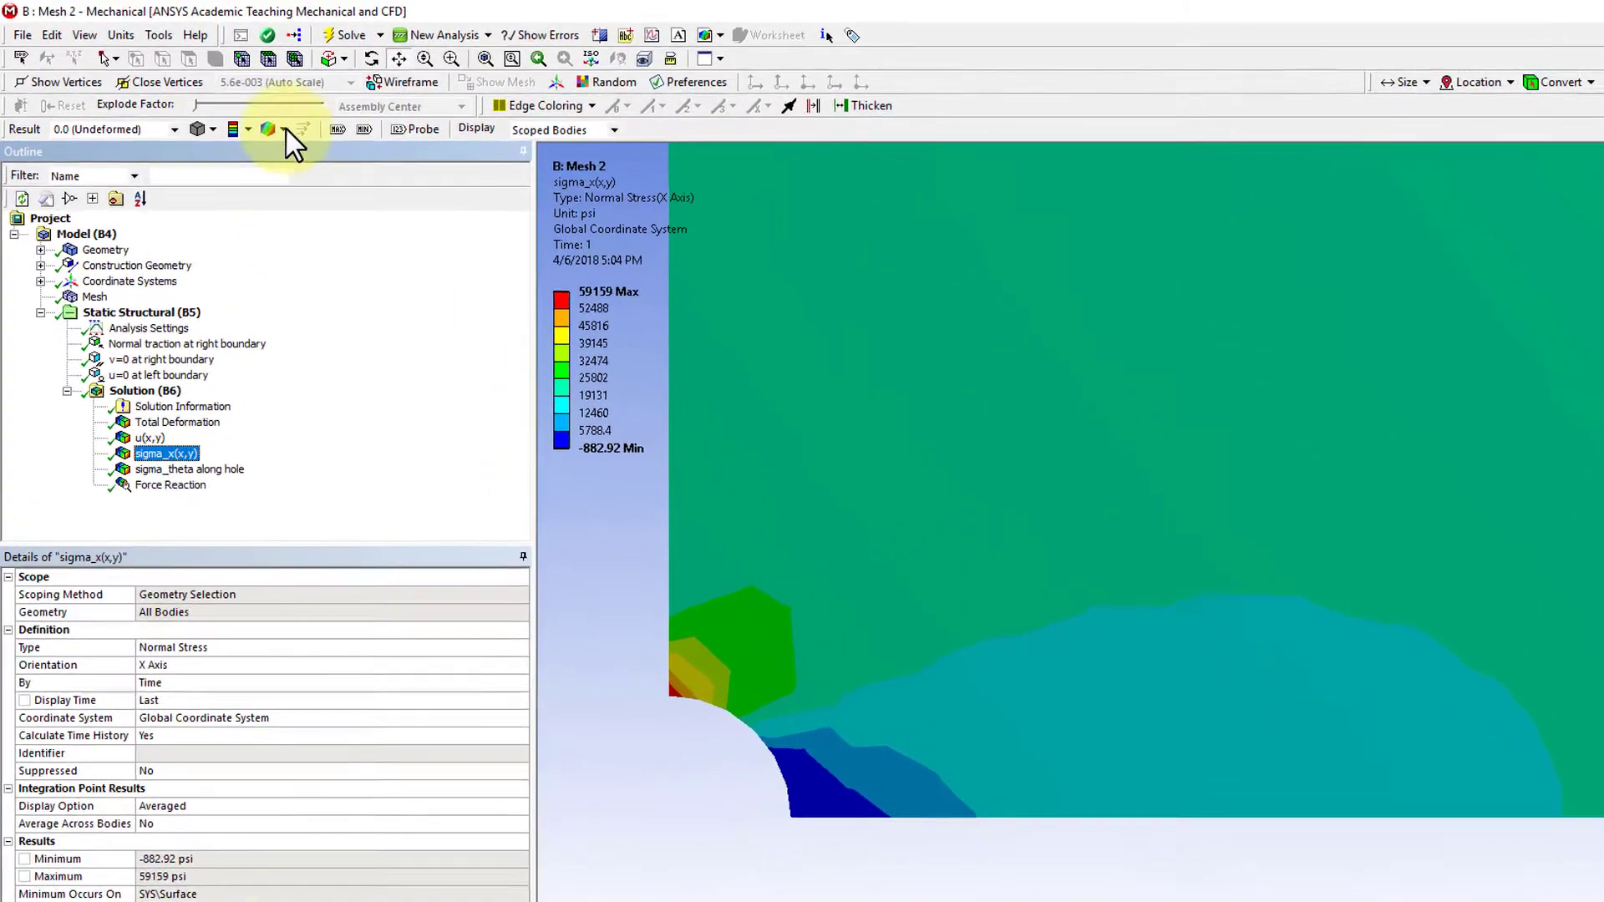
Show element edges on the contour and insert a Convergence check under sigma_x(x,y).
left_click(241, 111)
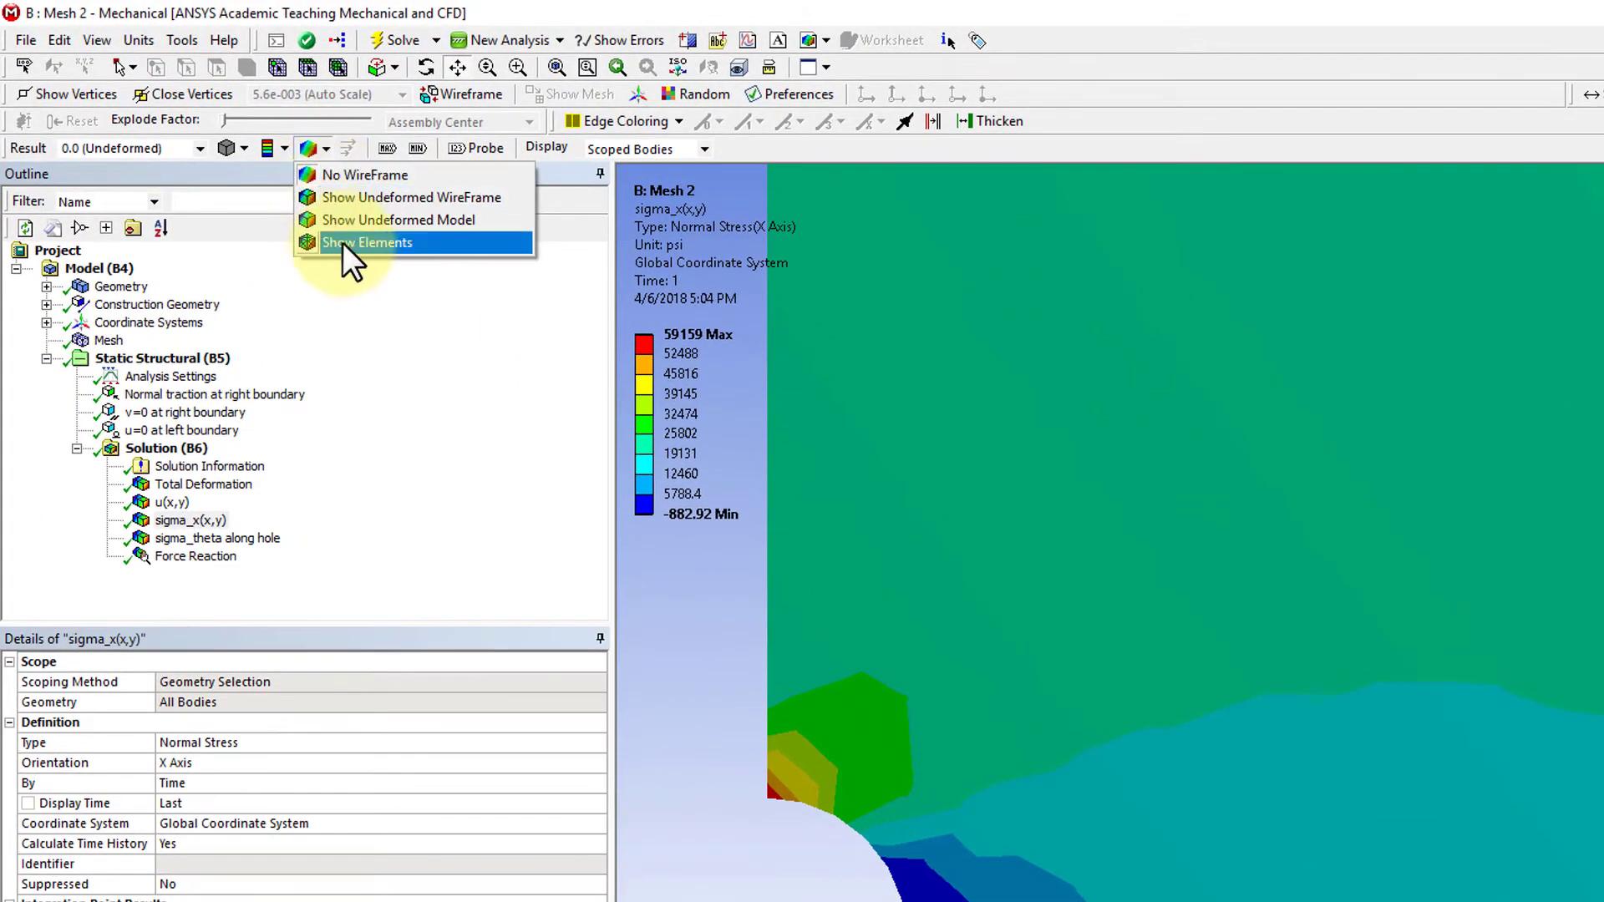
left_click(346, 242)
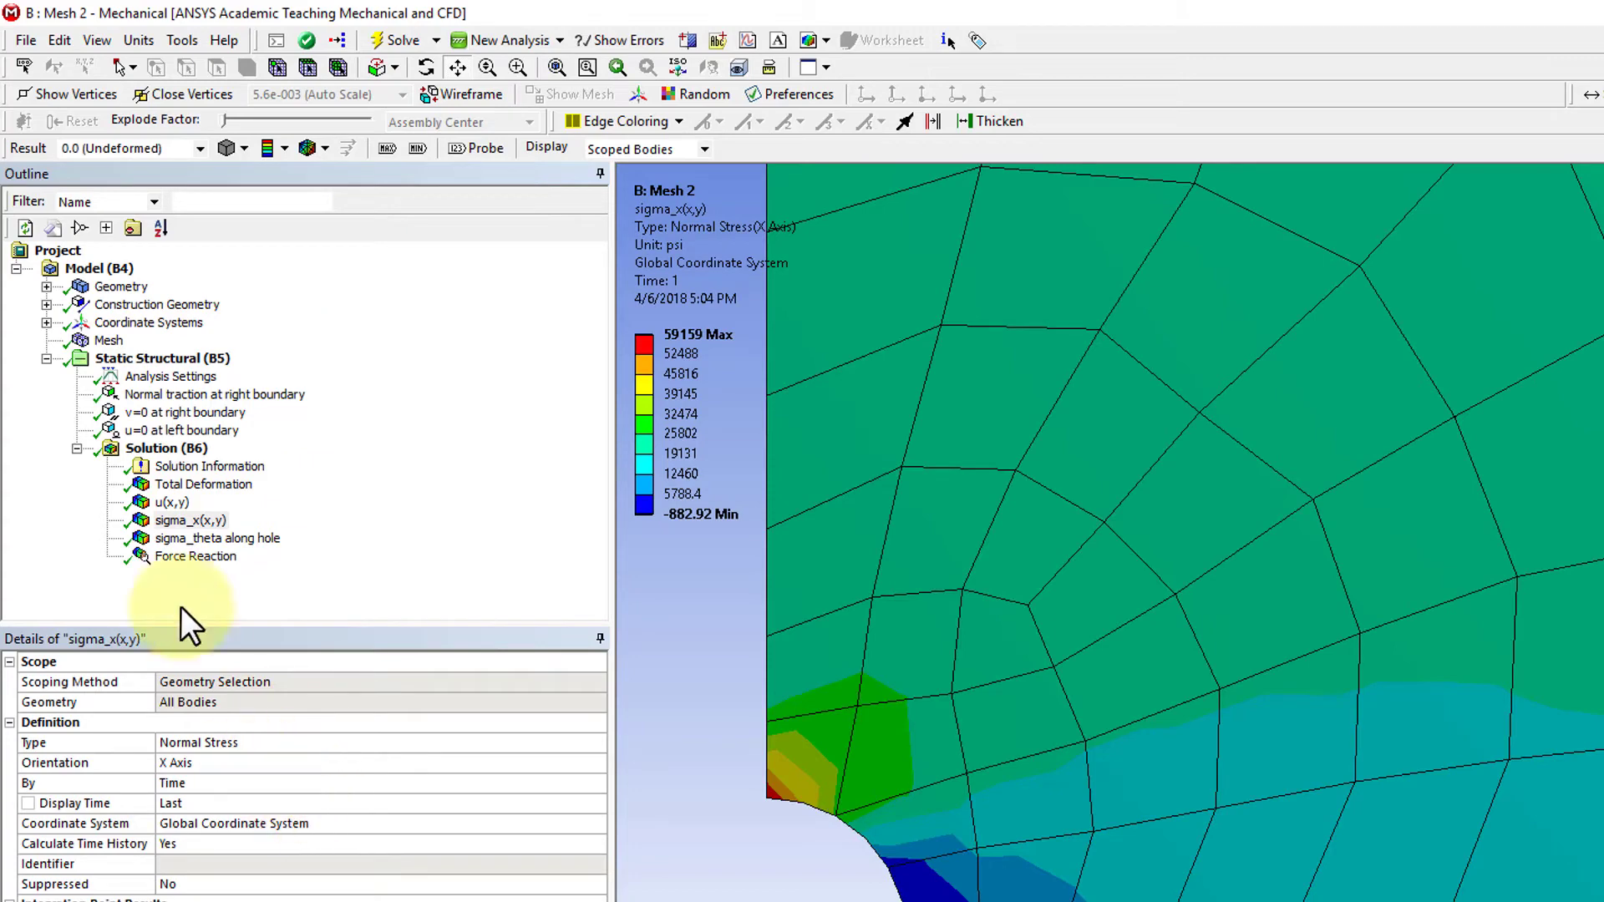
left_click(178, 522)
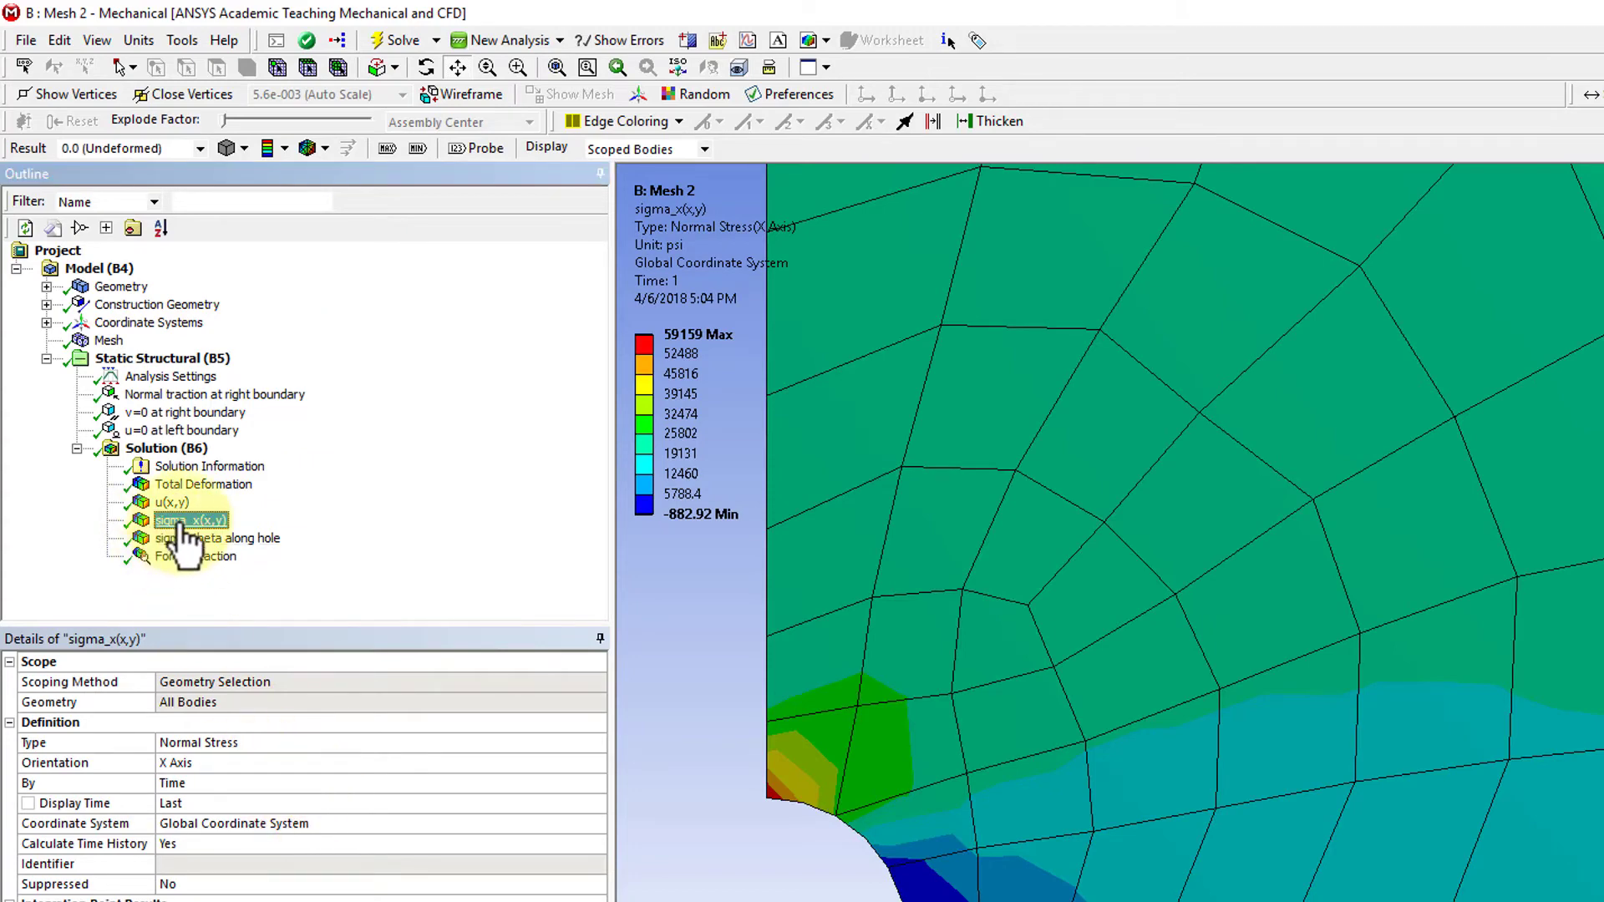
right_click(179, 524)
mouse_move(225, 534)
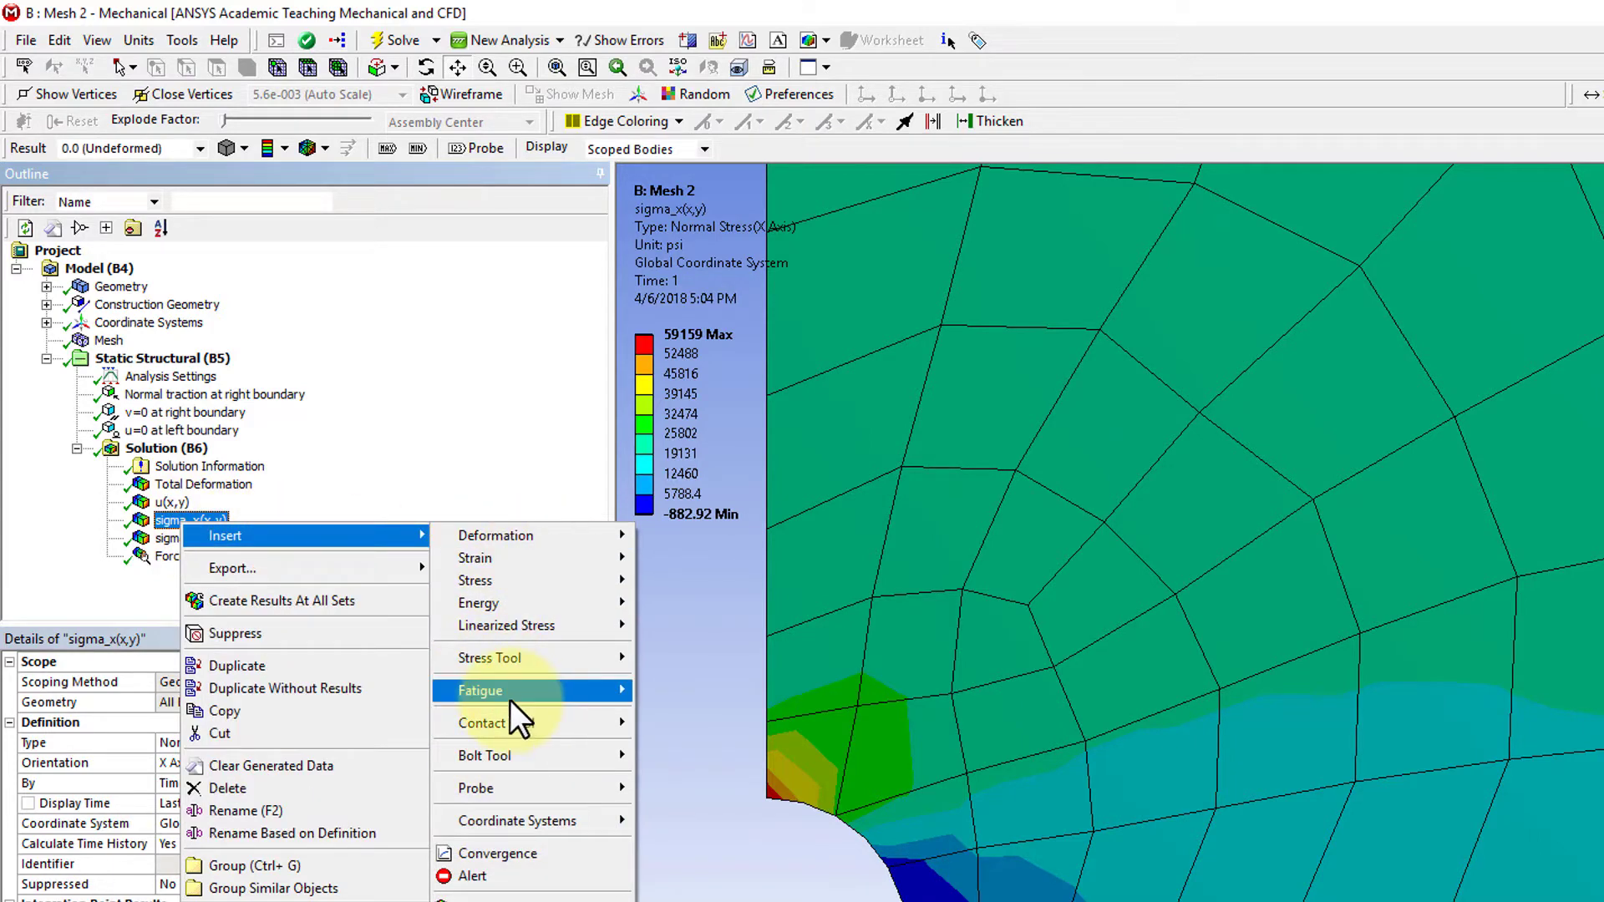
left_click(505, 855)
type("0.1")
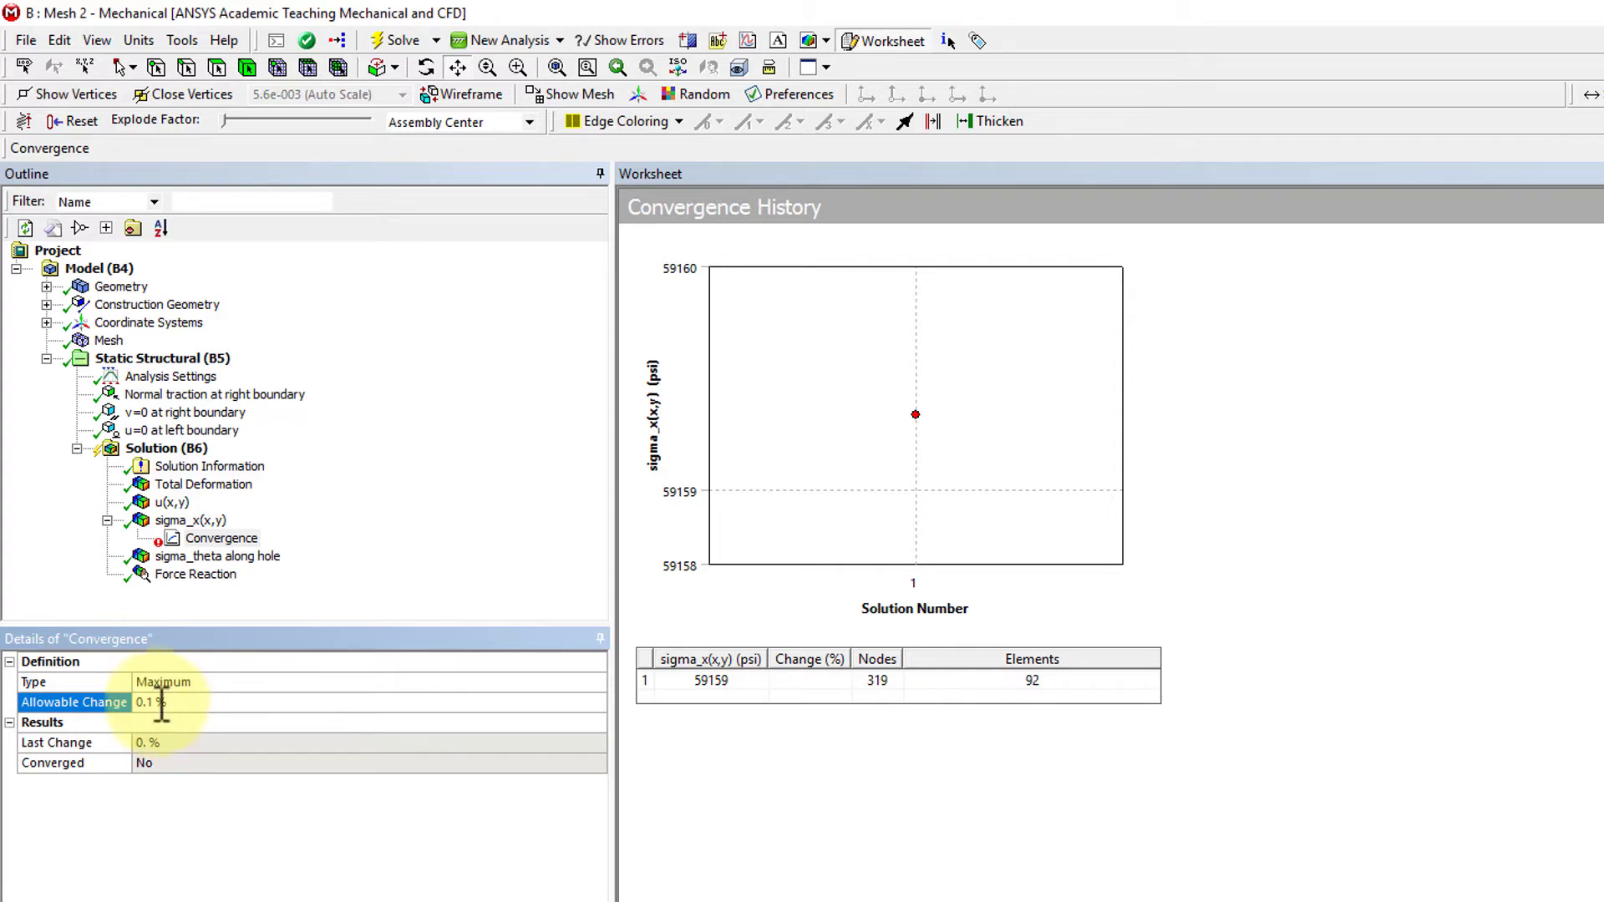
left_click(168, 452)
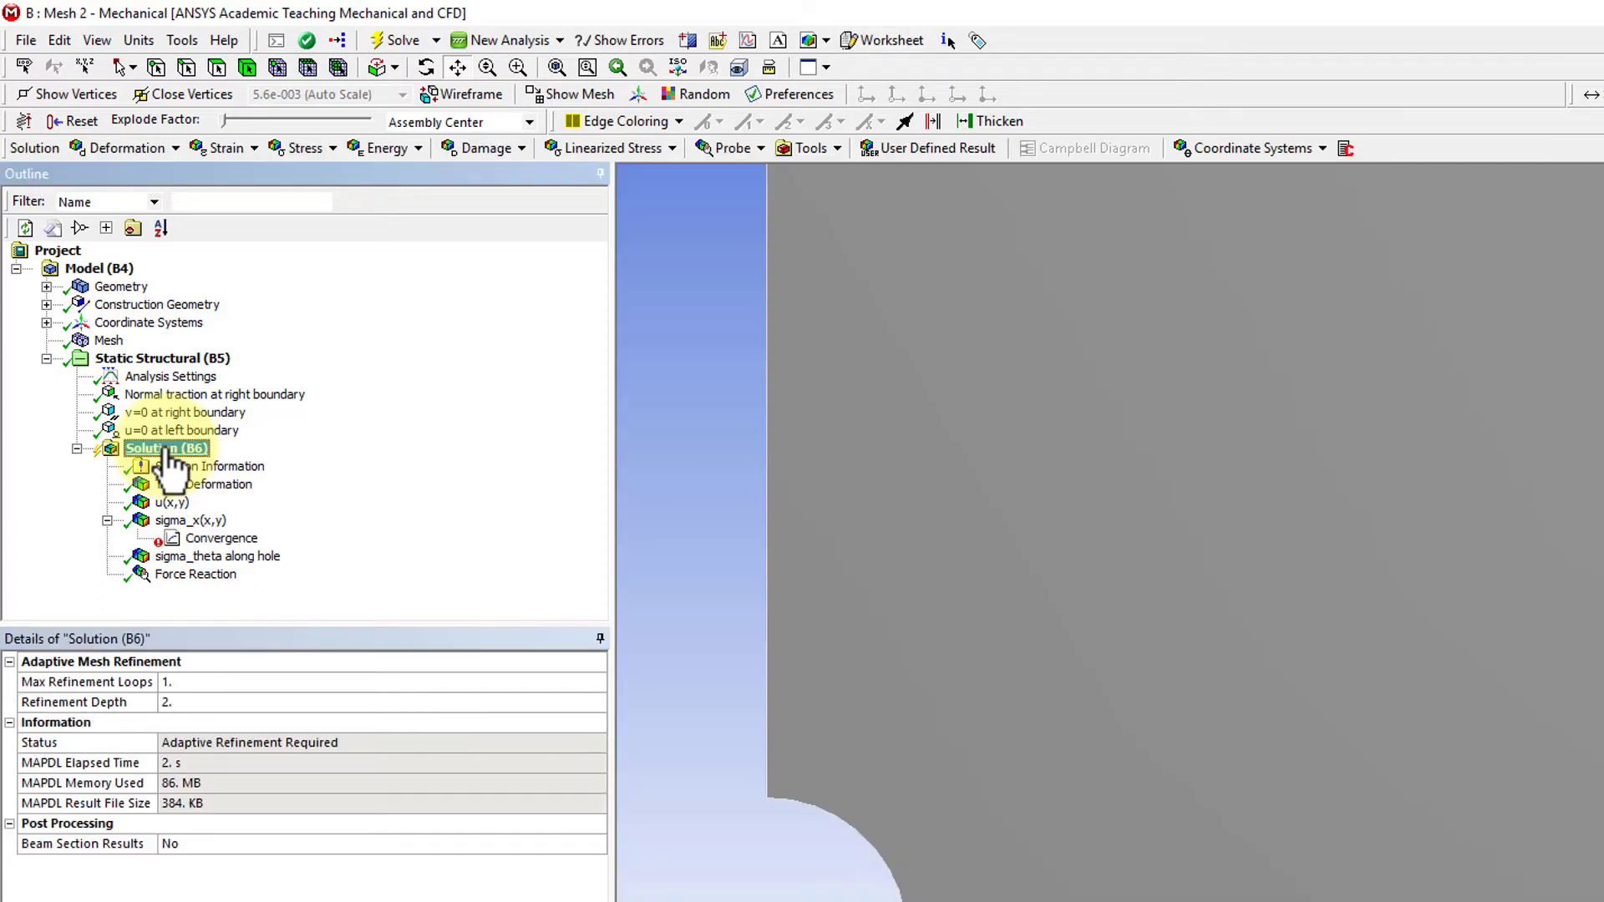
left_click(198, 682)
type("4")
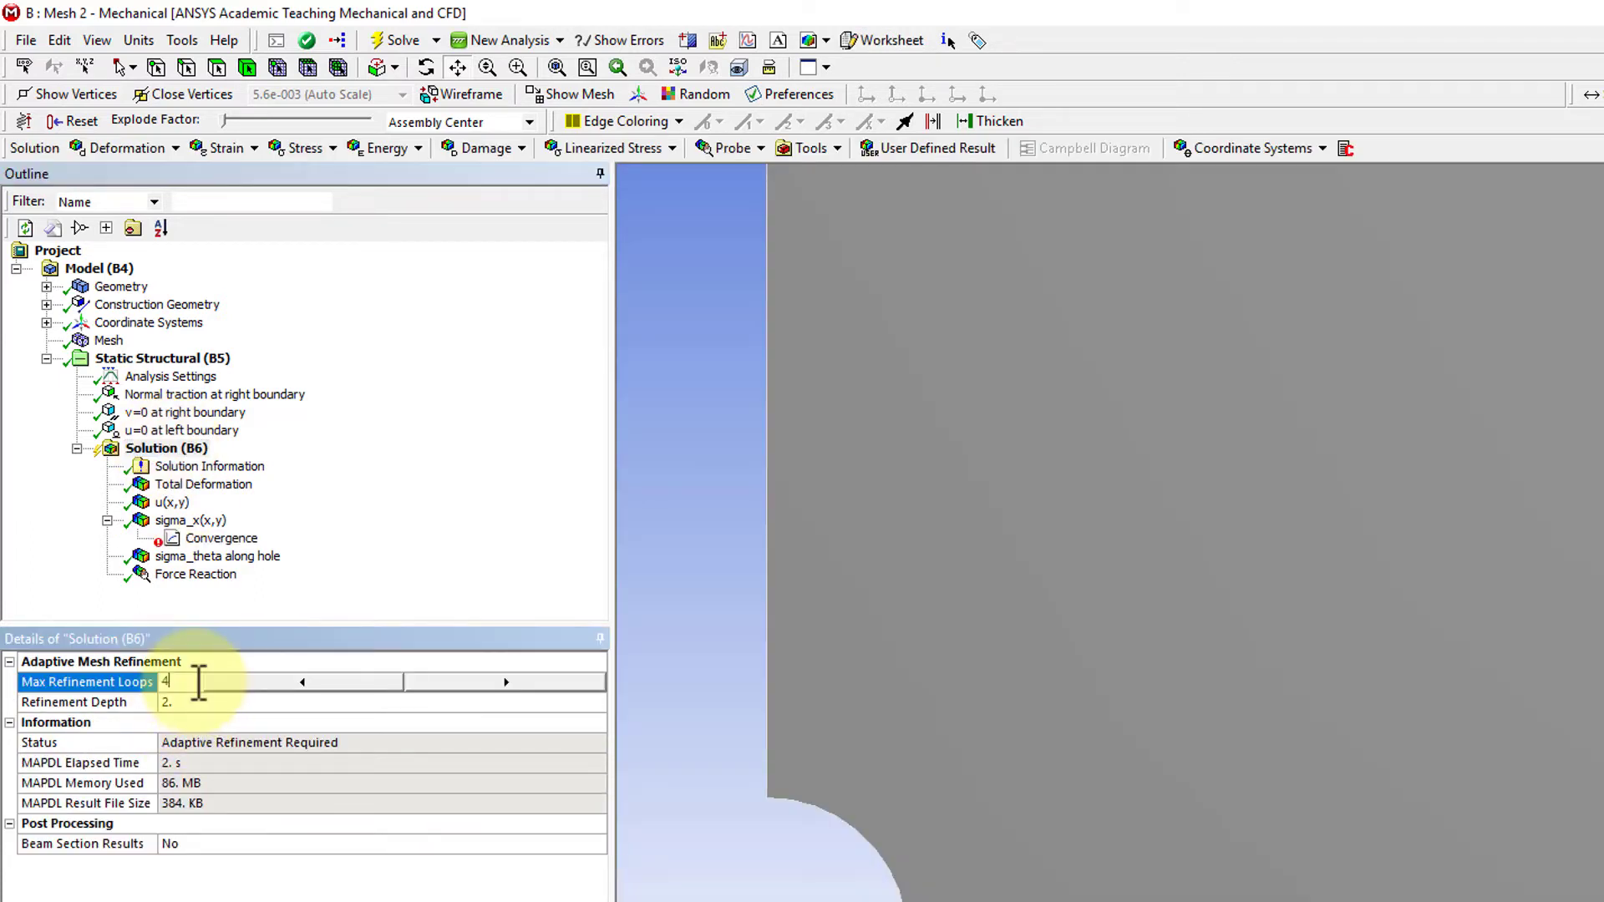
key("Return")
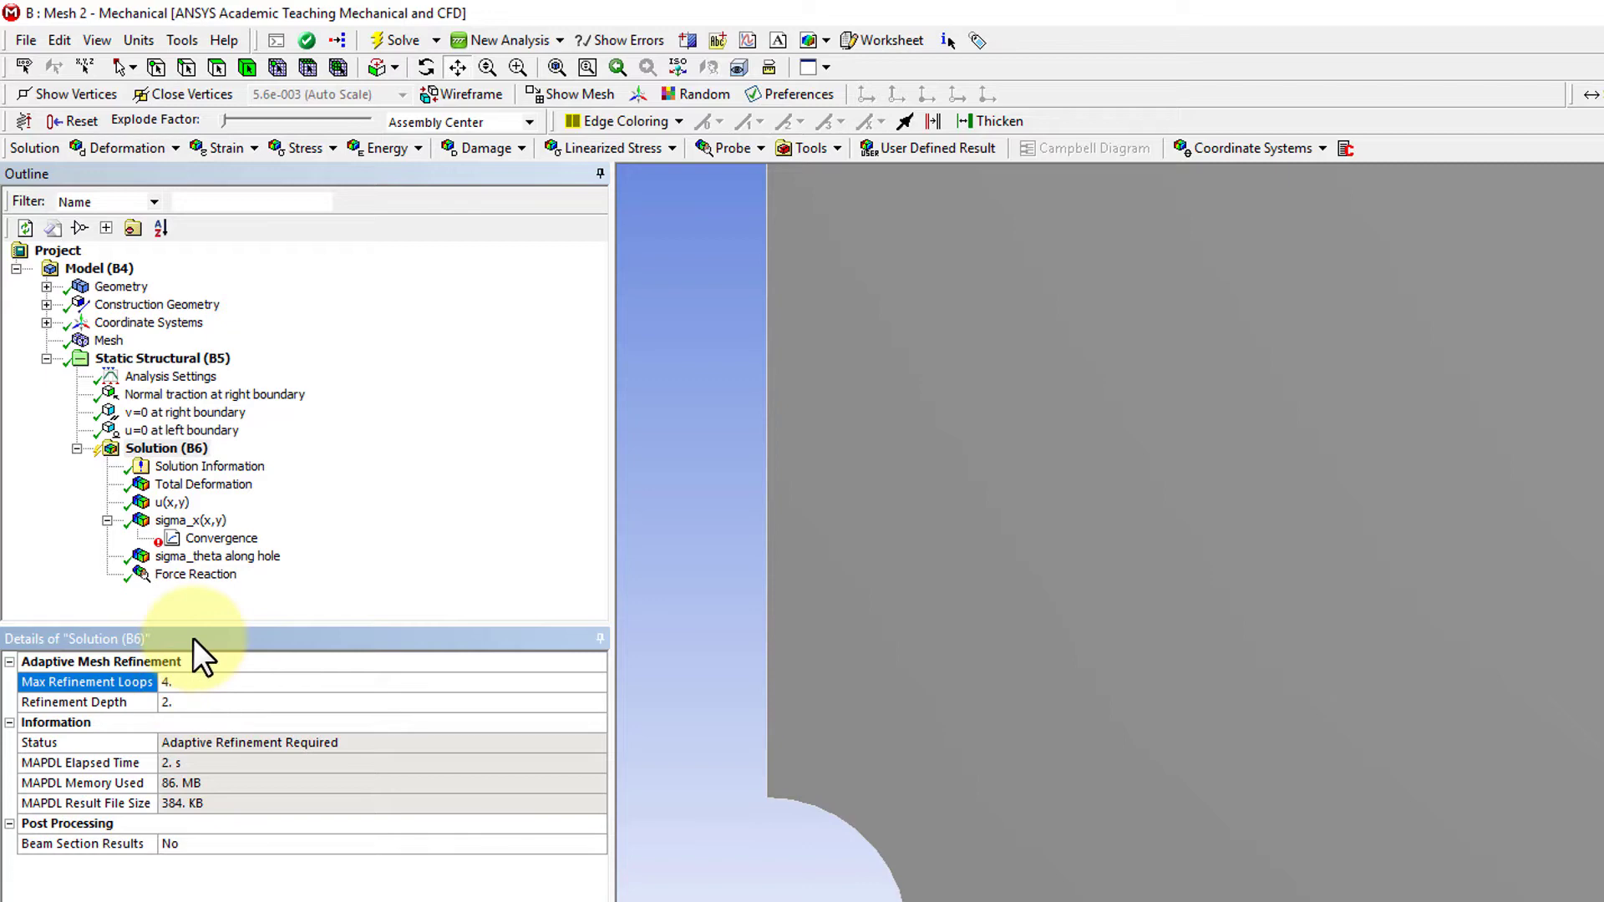
Add a Total Deformation Convergence check allowing 0.1% change, then show the sigma_x plot.
left_click(201, 489)
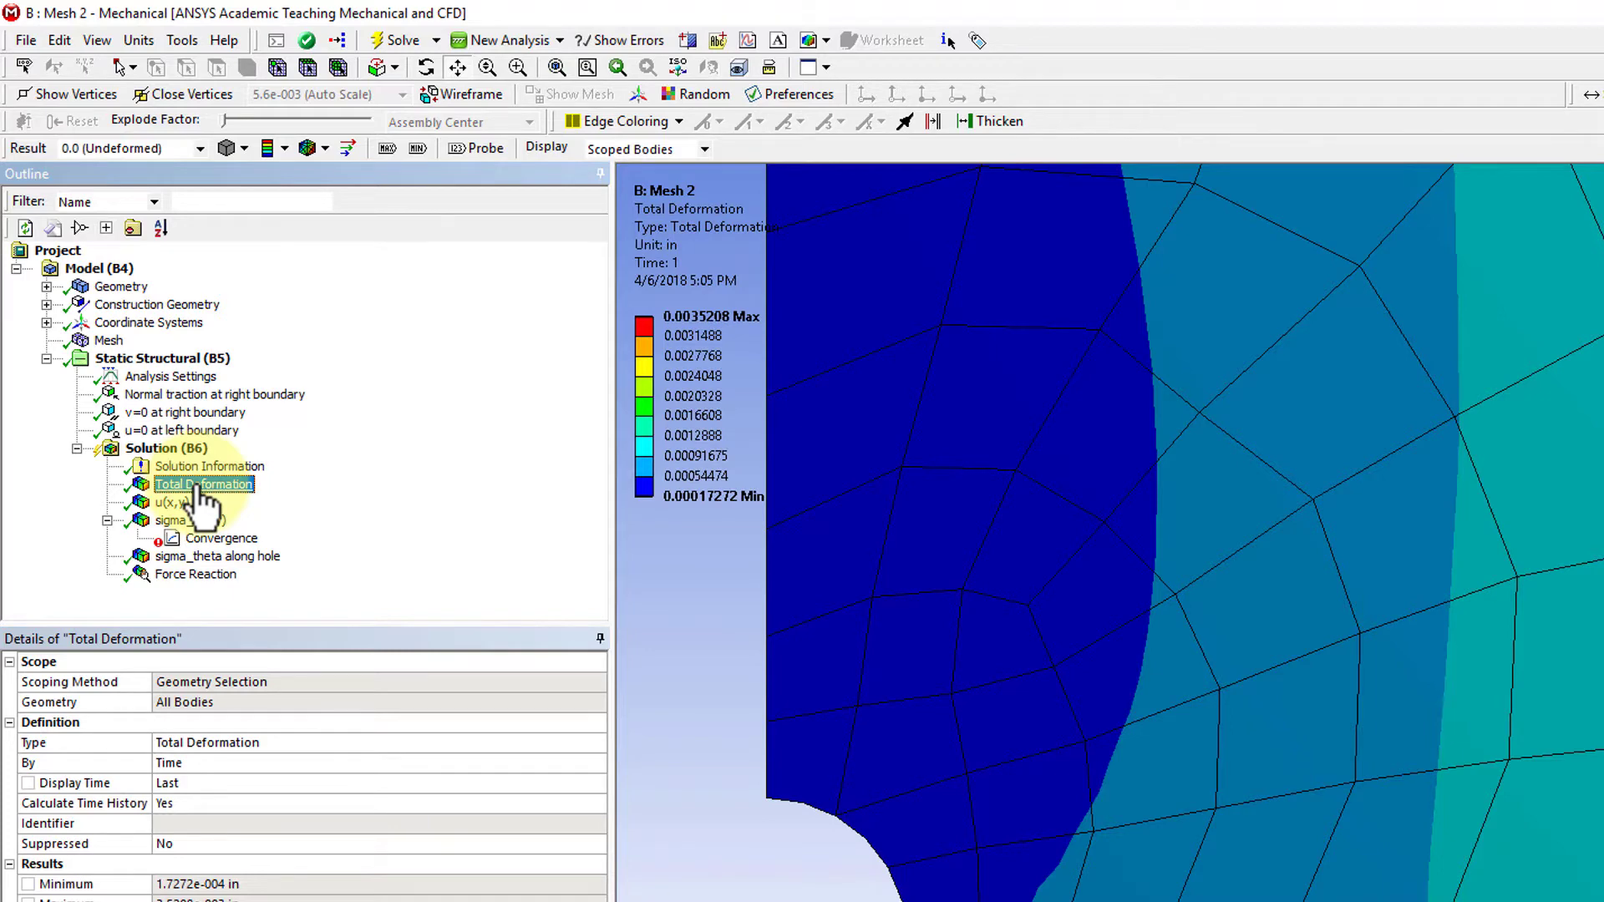
right_click(198, 488)
mouse_move(324, 498)
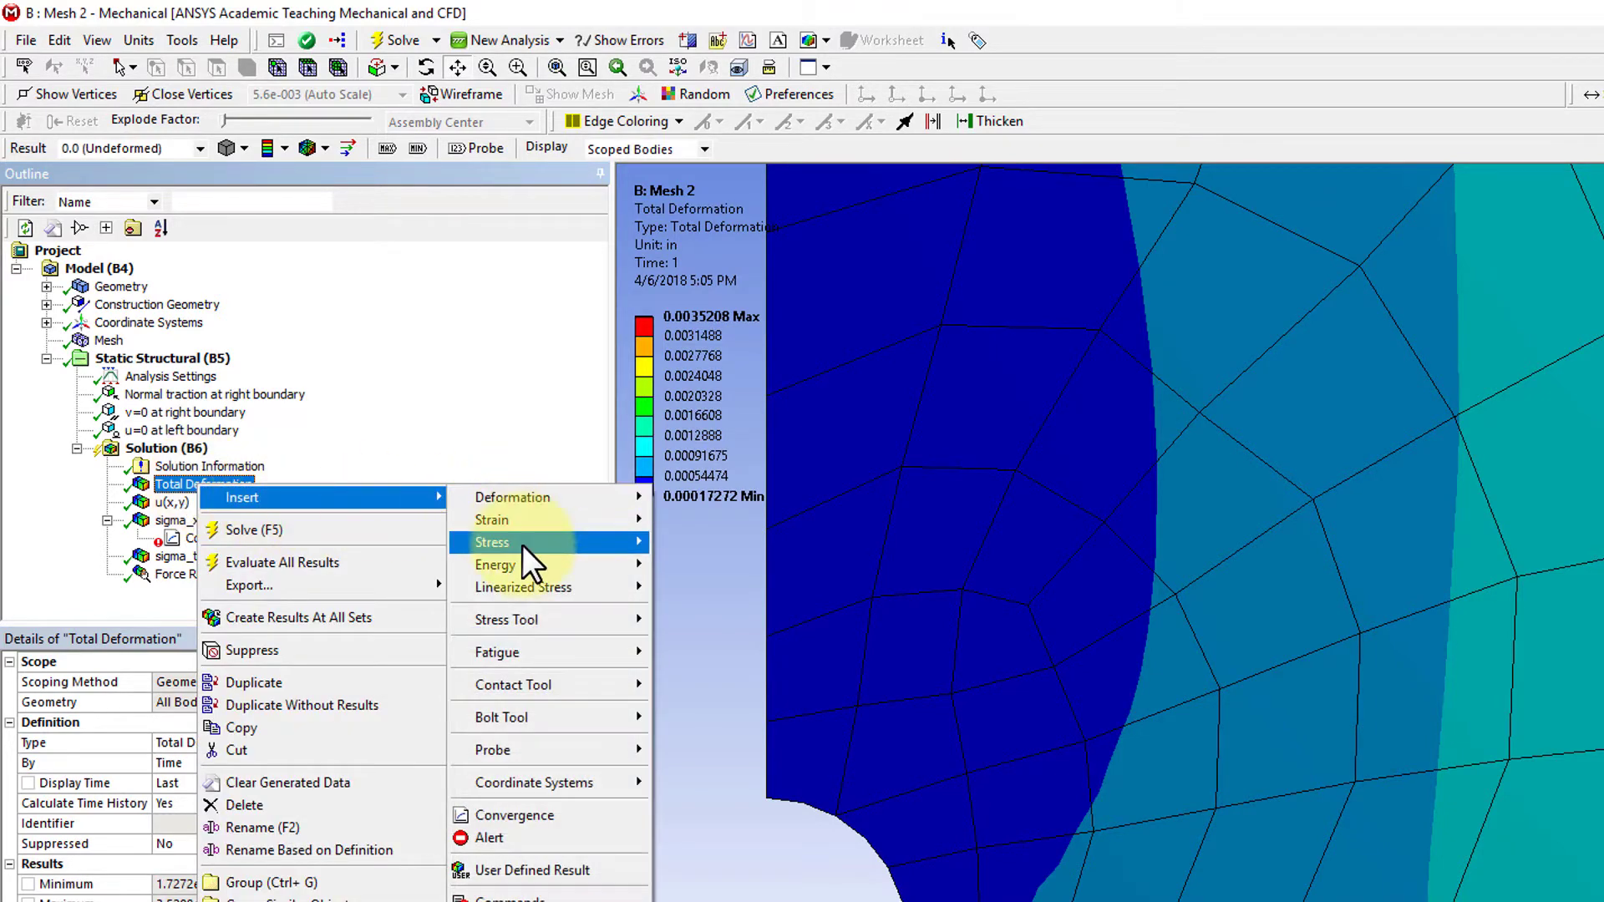
left_click(555, 814)
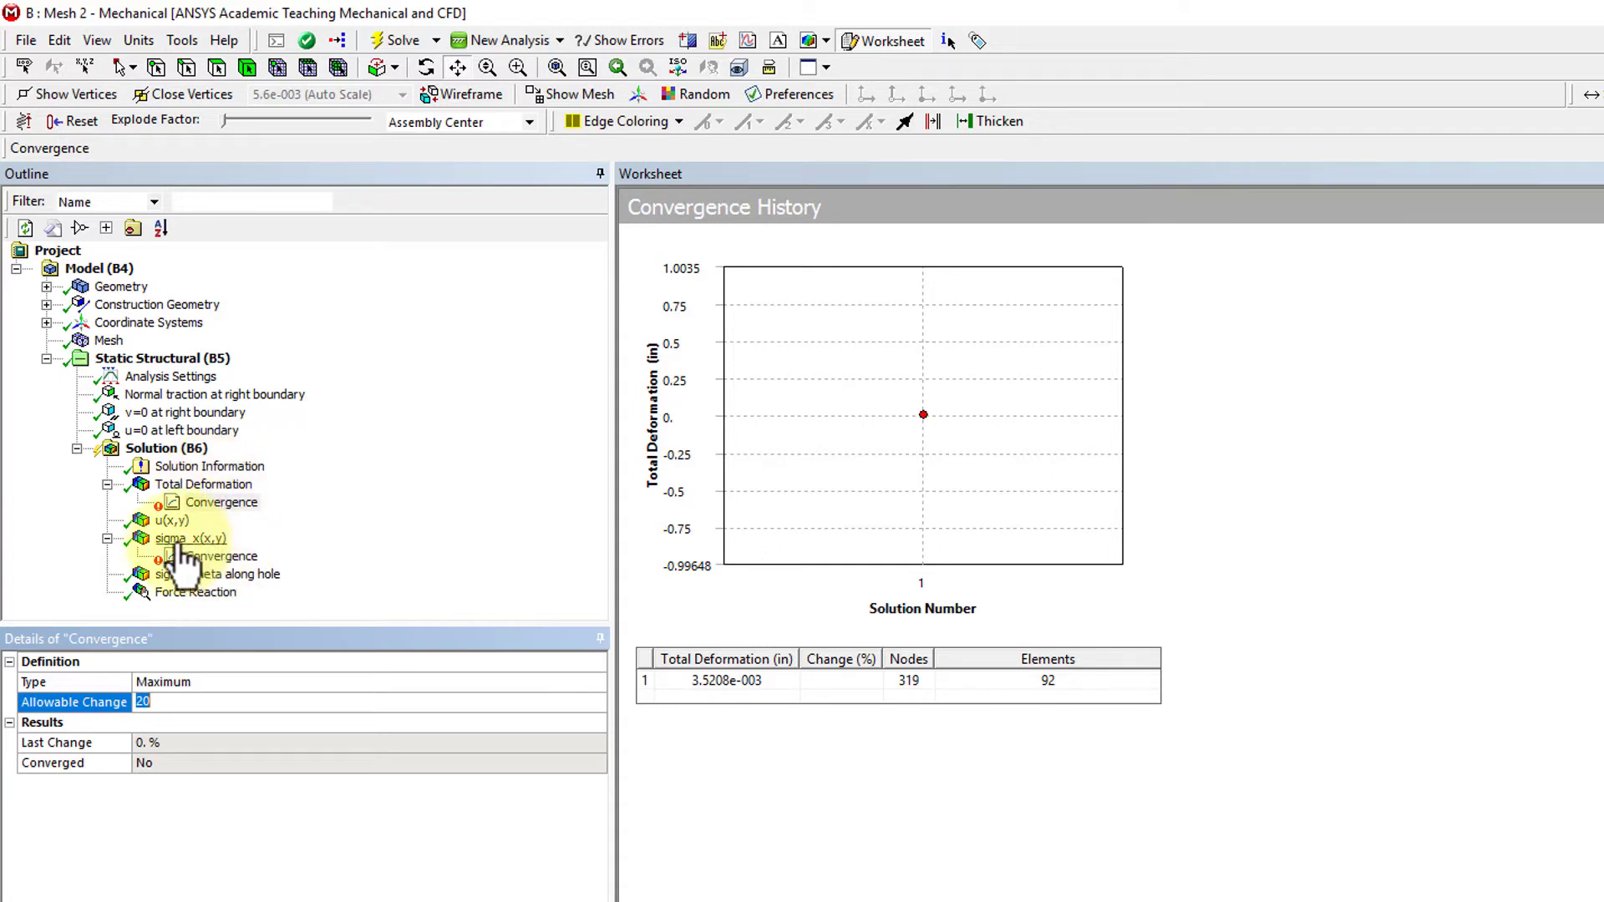
type("0")
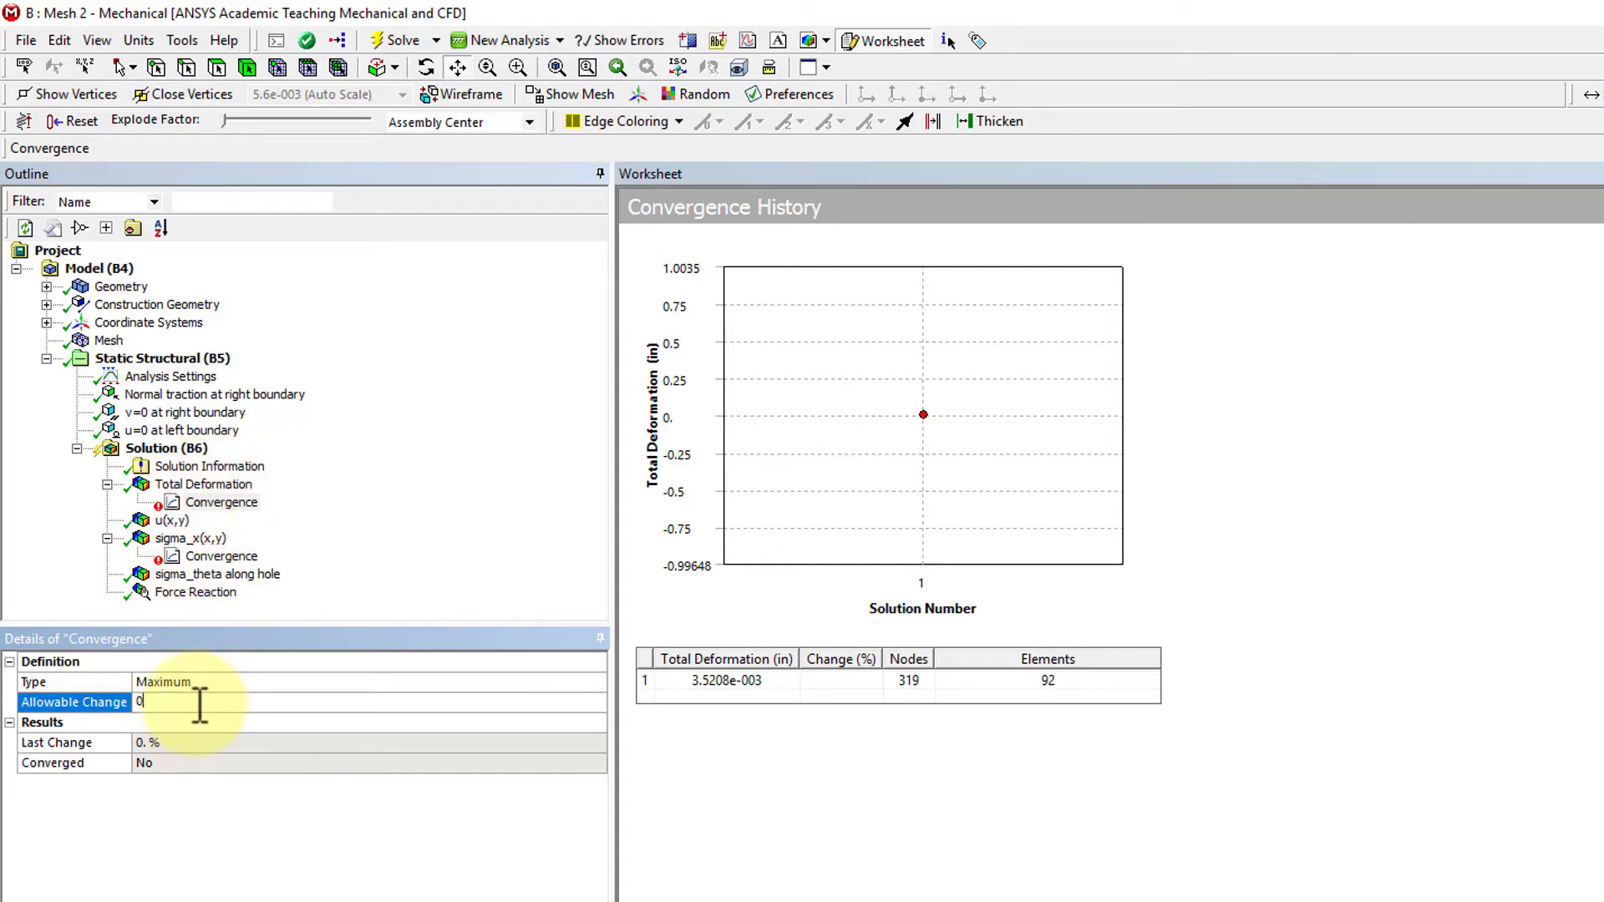
type(".1")
key("Return")
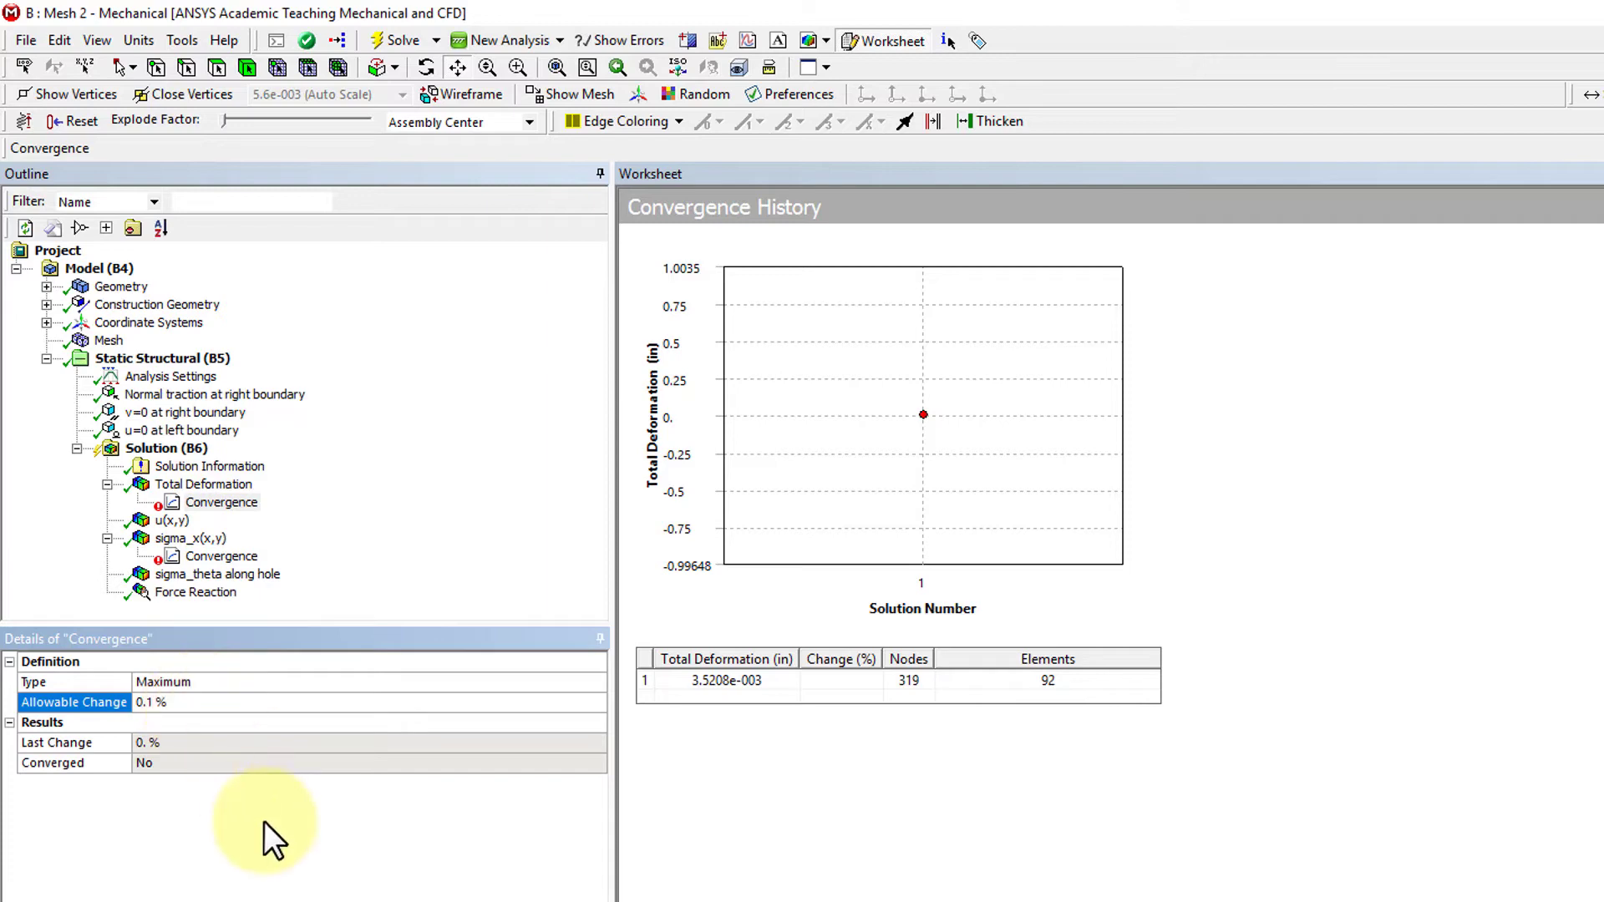
left_click(191, 539)
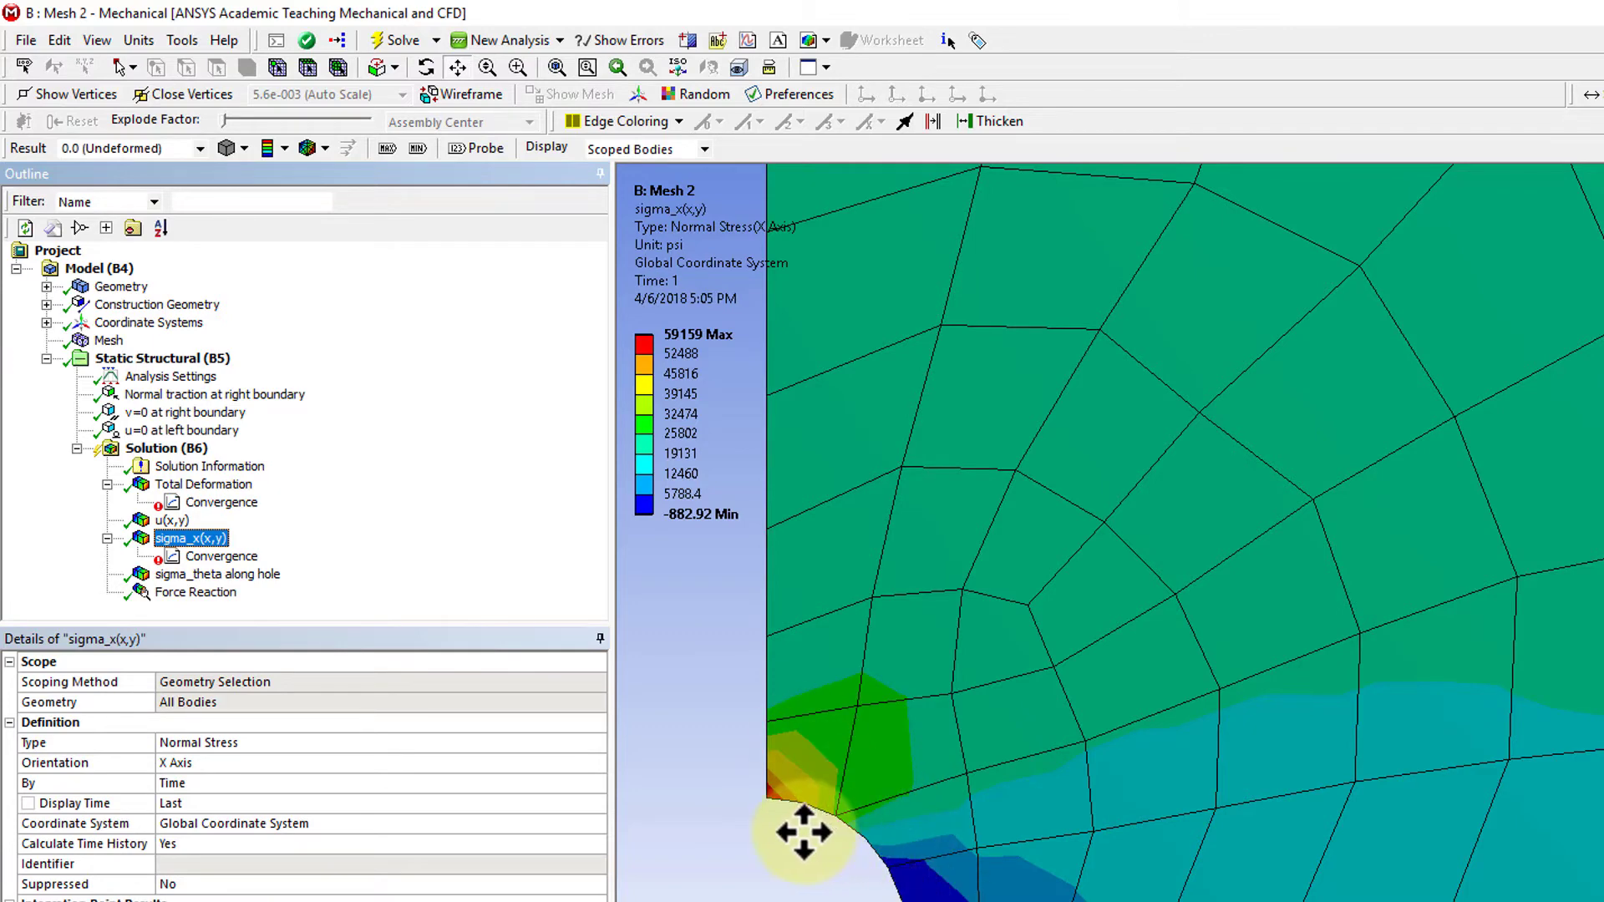
Run the adaptive solve so the hole mesh refines and sigma_x reaches 60703 psi.
left_click(404, 44)
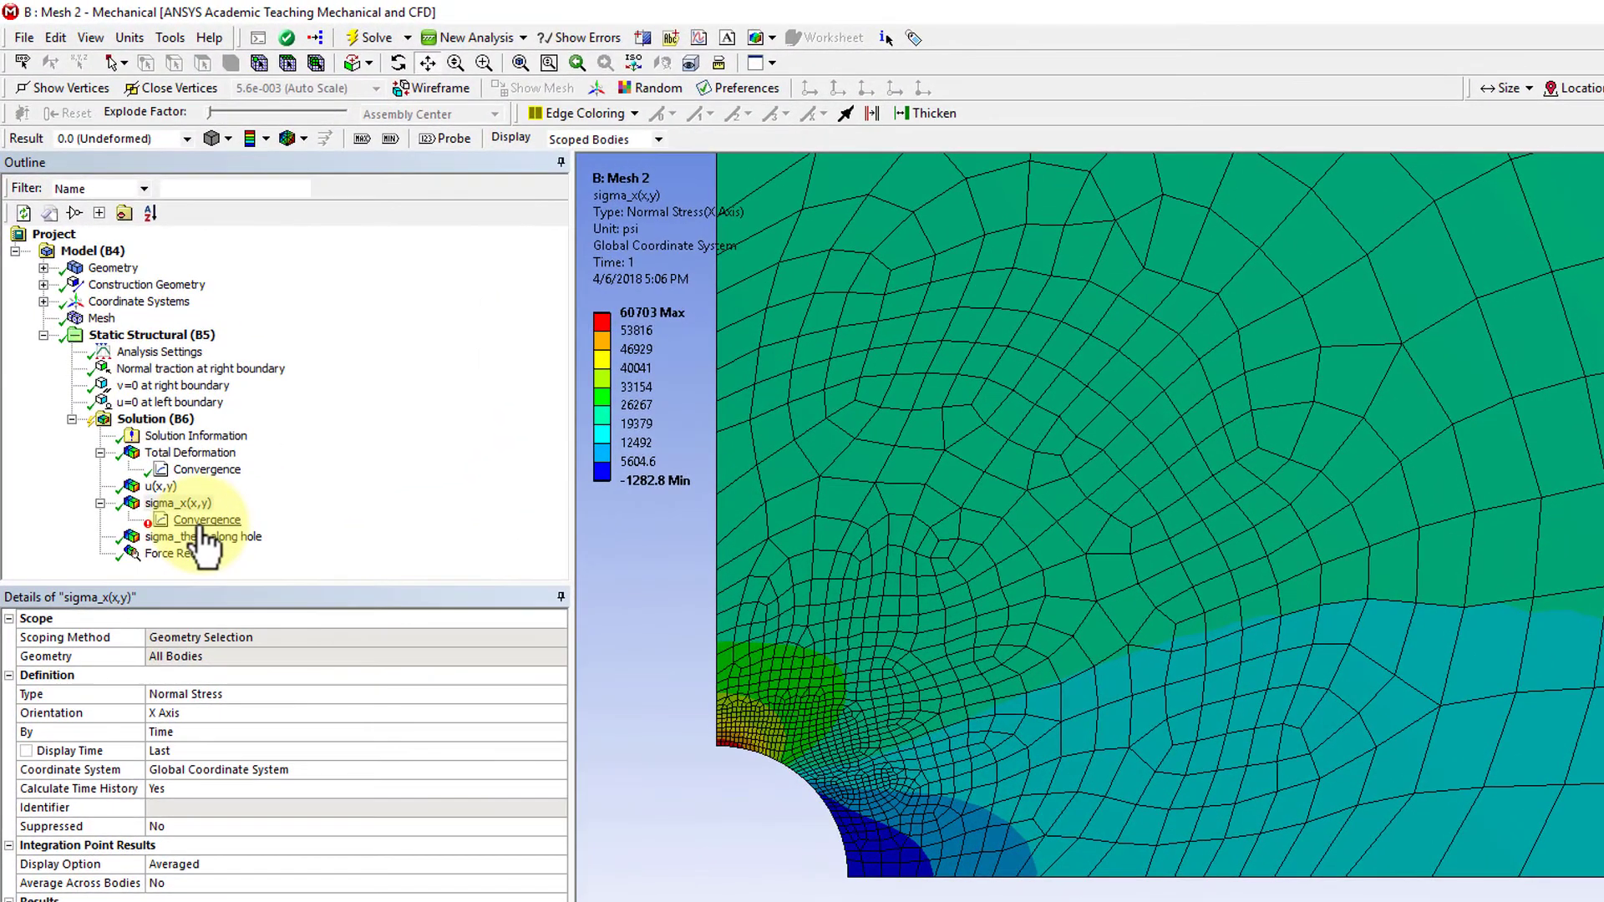
Review the sigma_x convergence history and raise its allowable change to 0.2%.
left_click(185, 481)
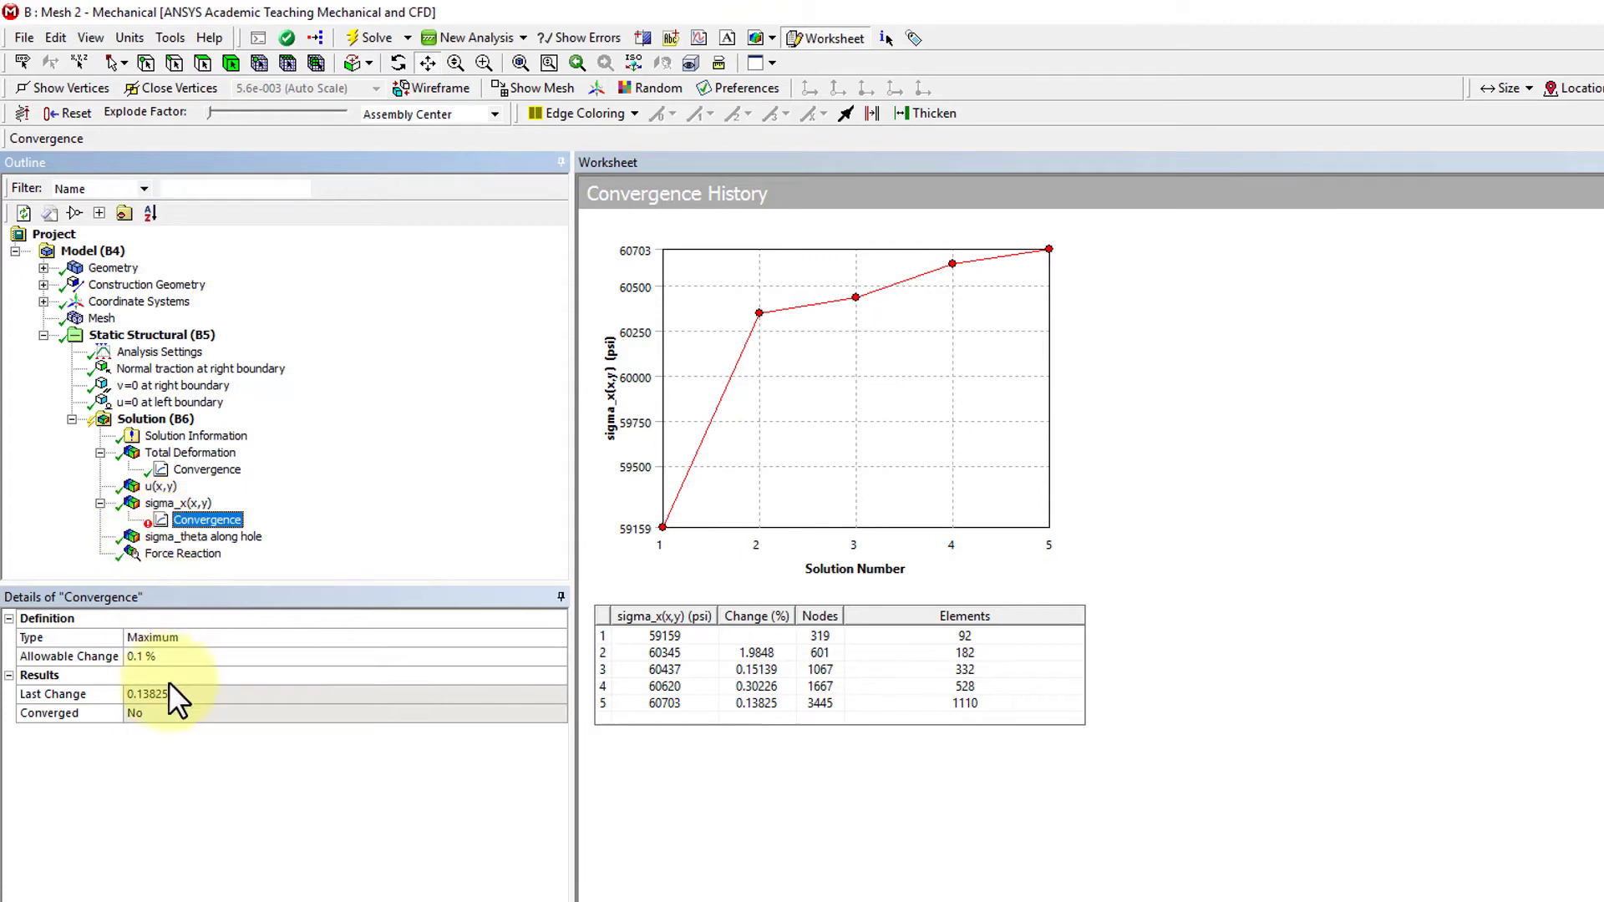
left_click(155, 656)
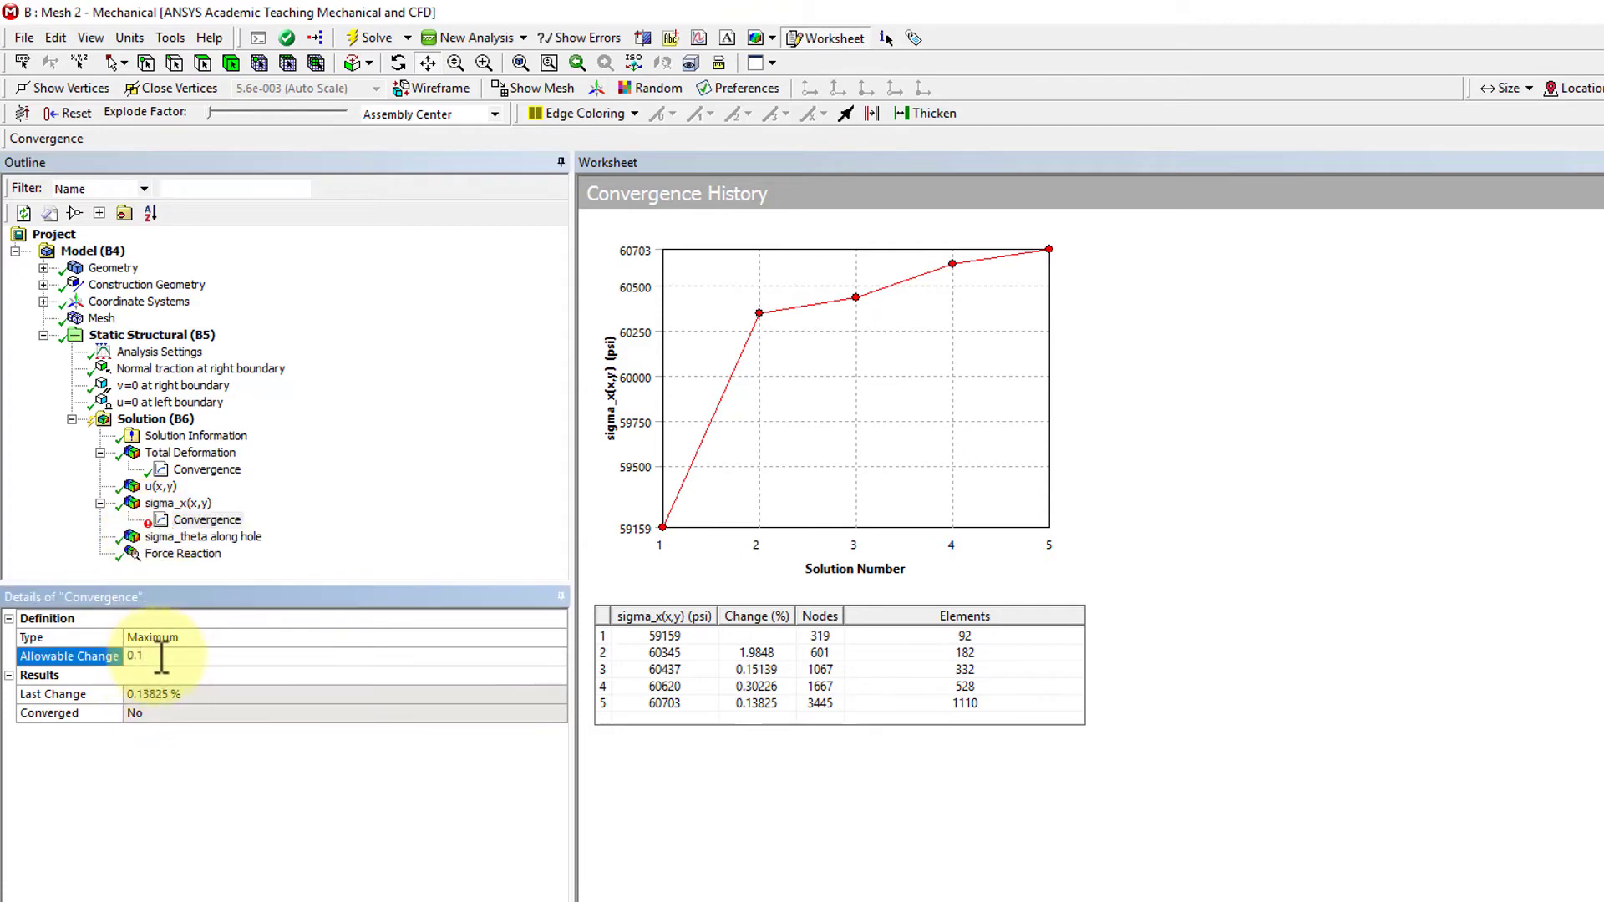
key("BackSpace")
type("2")
key("Return")
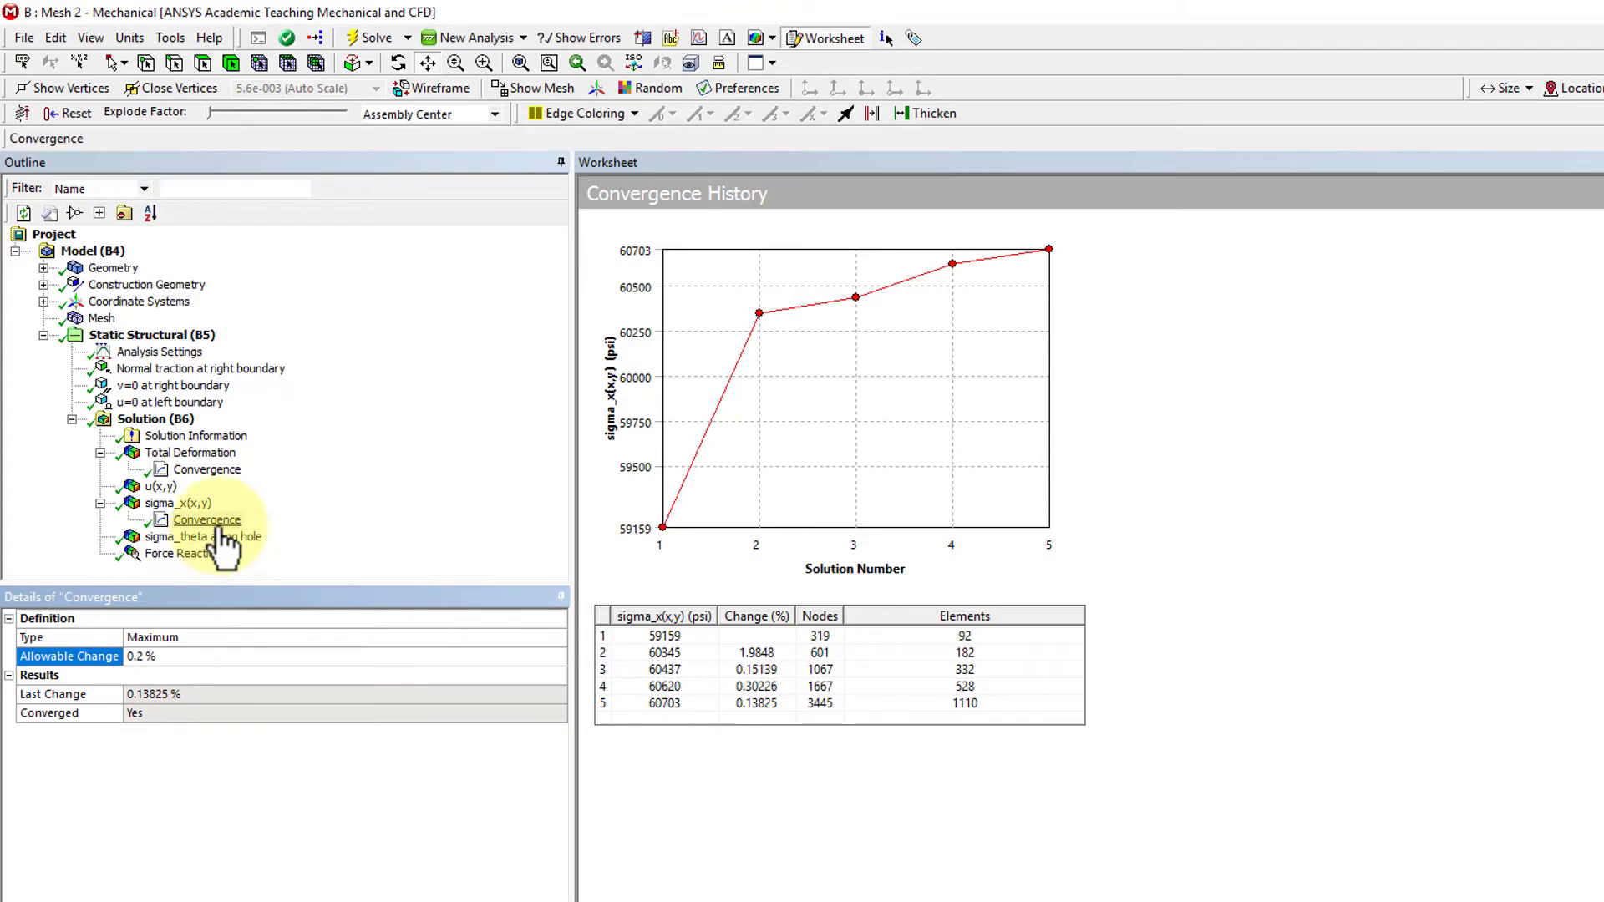
Review the Total Deformation convergence history, then redisplay the sigma_x contour.
left_click(201, 470)
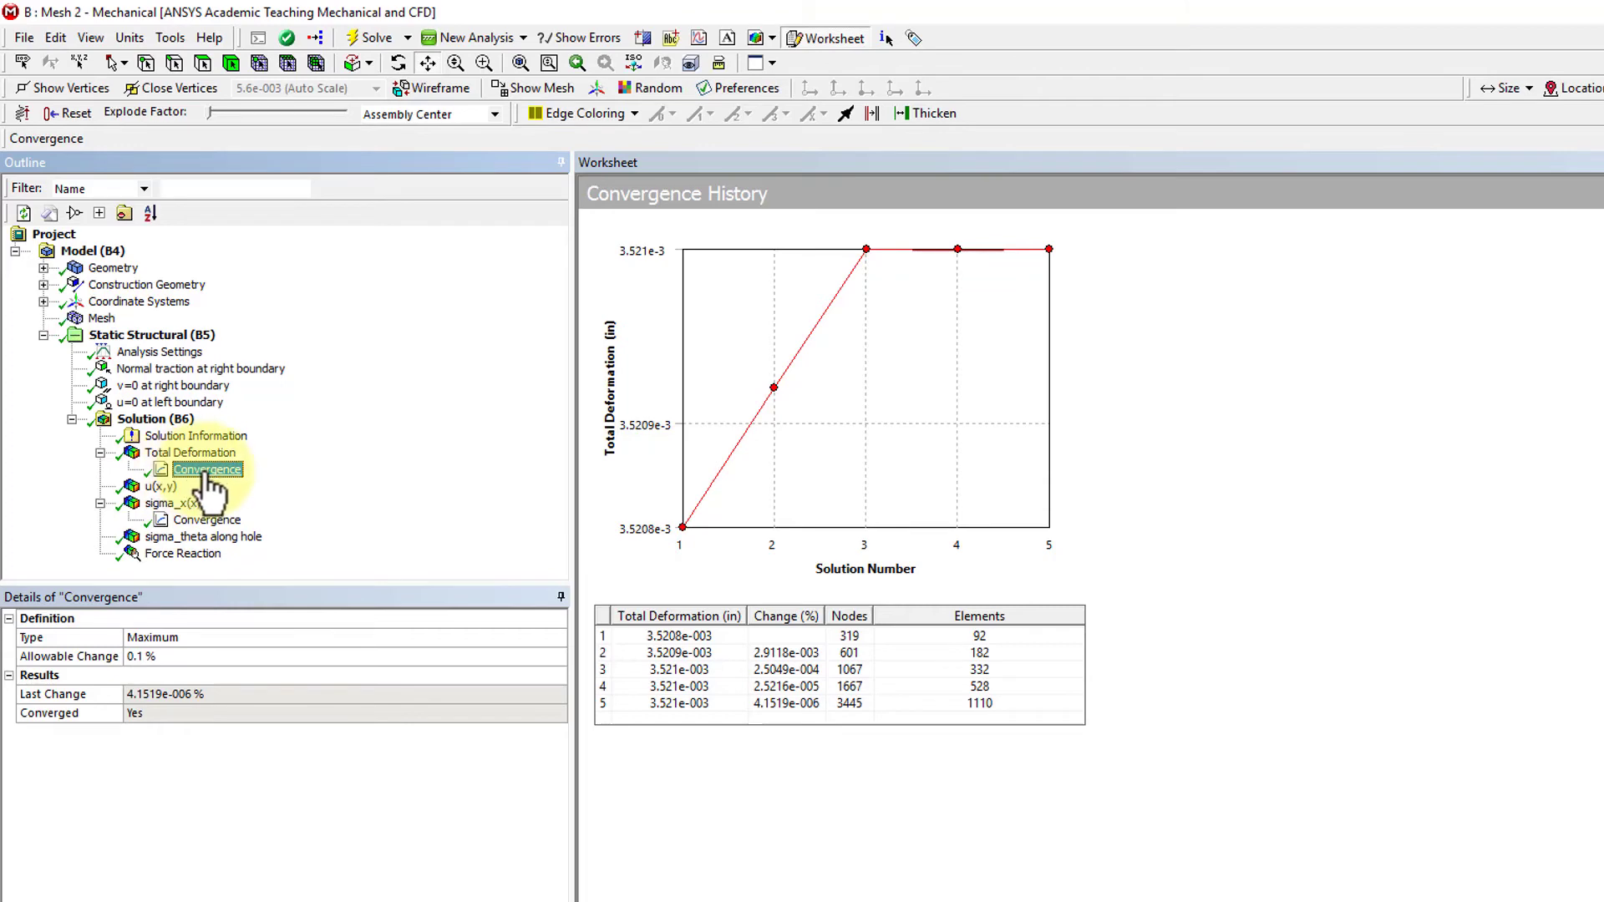
left_click(172, 503)
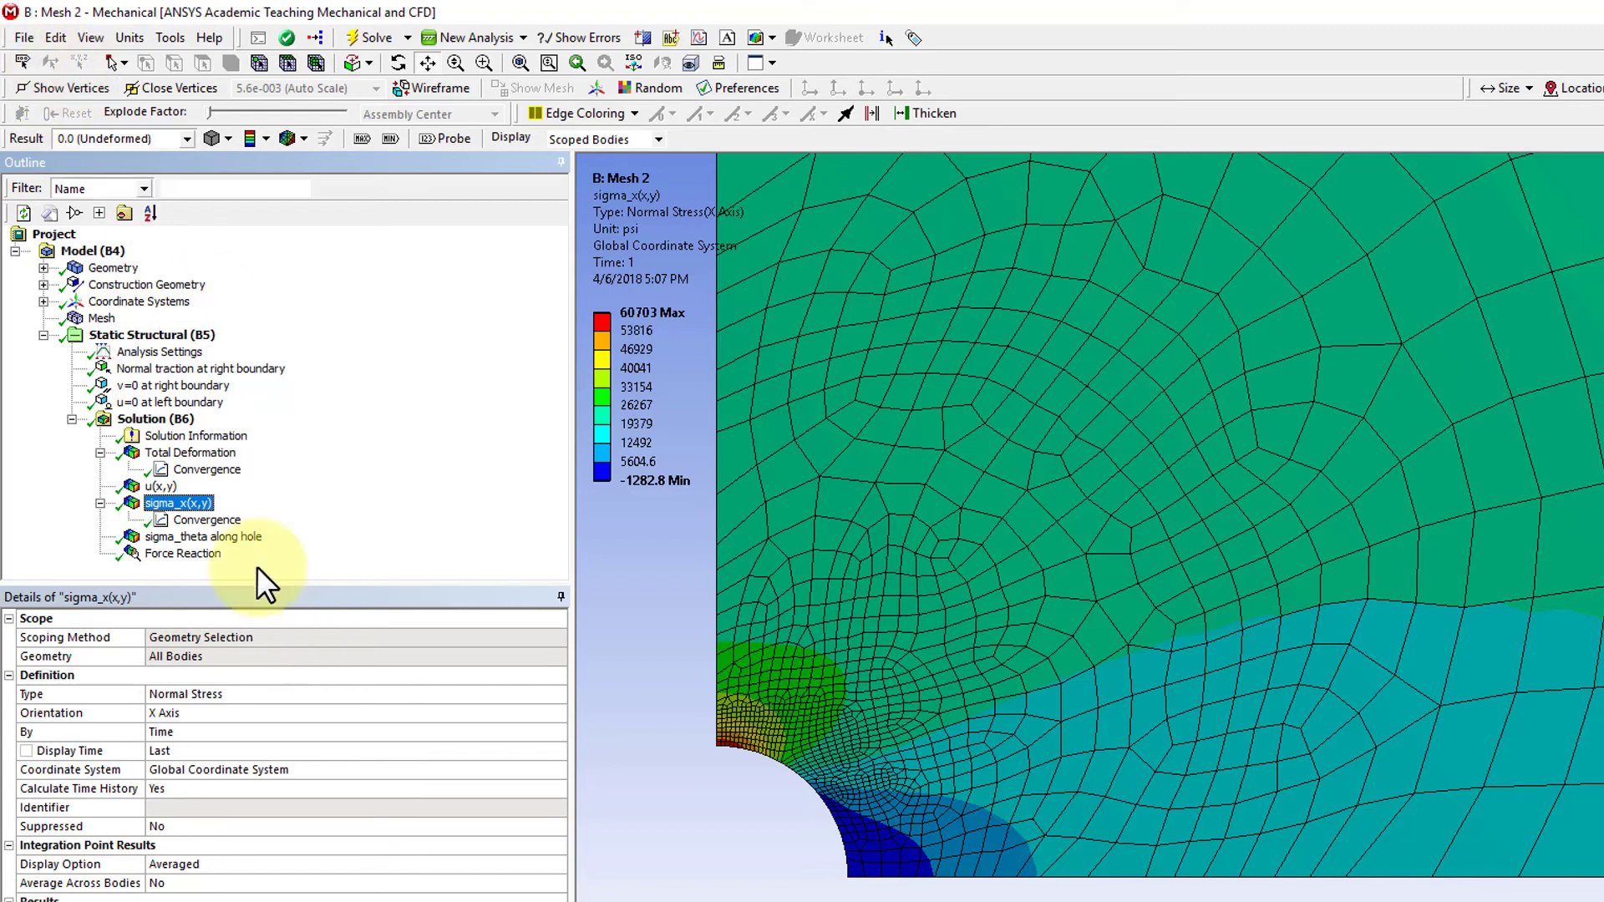
Delete the sigma_x convergence check from the solution tree.
left_click(102, 320)
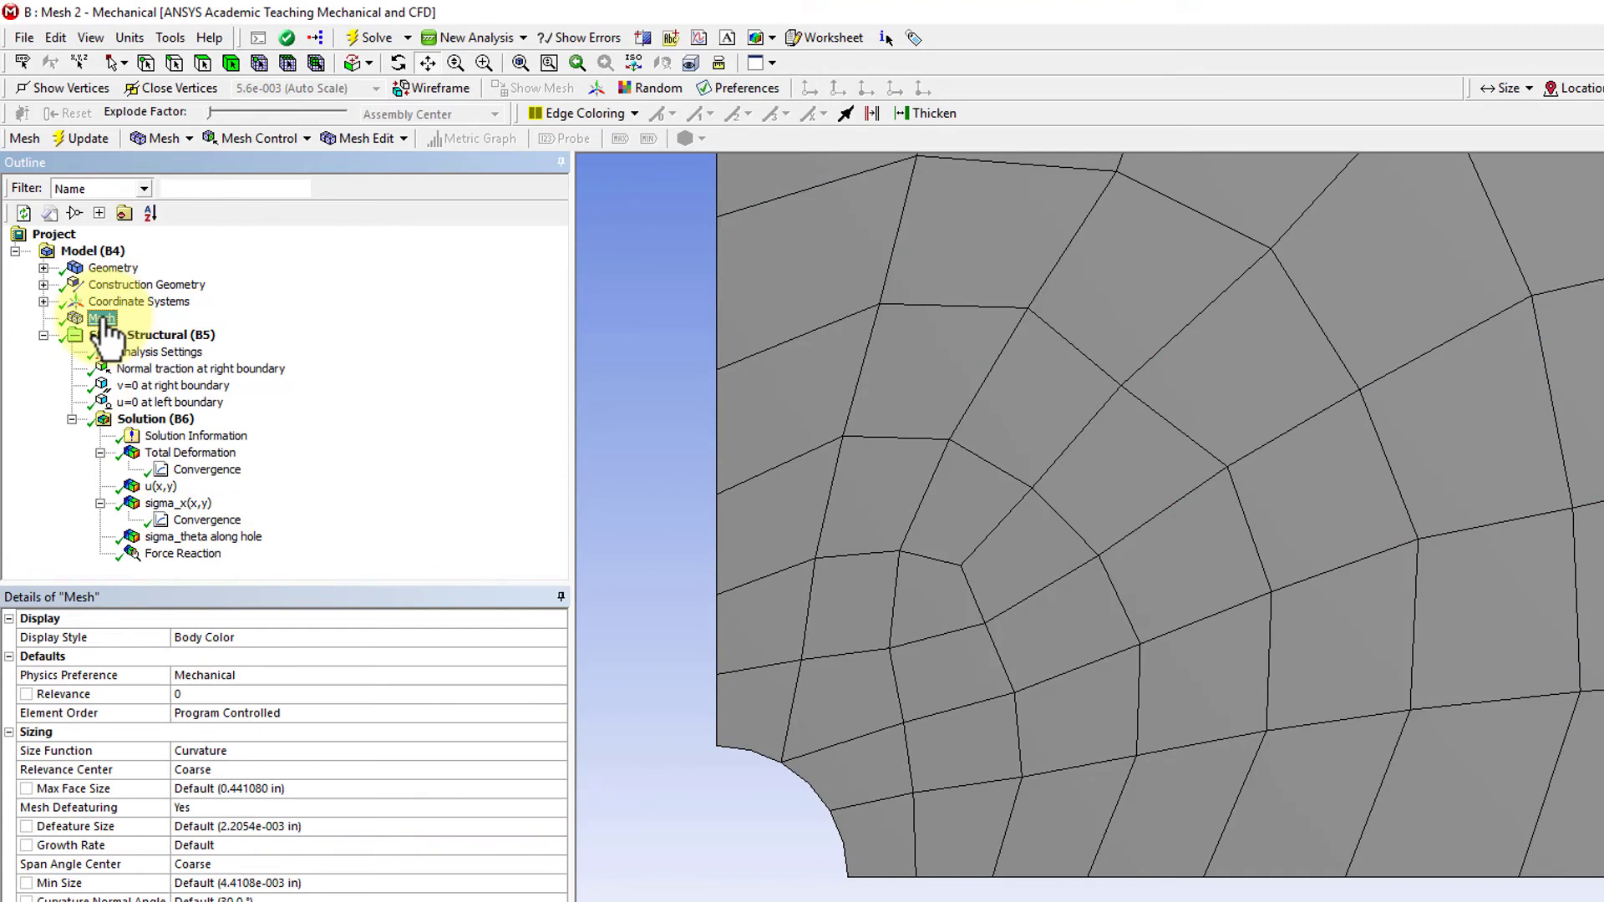
left_click(205, 519)
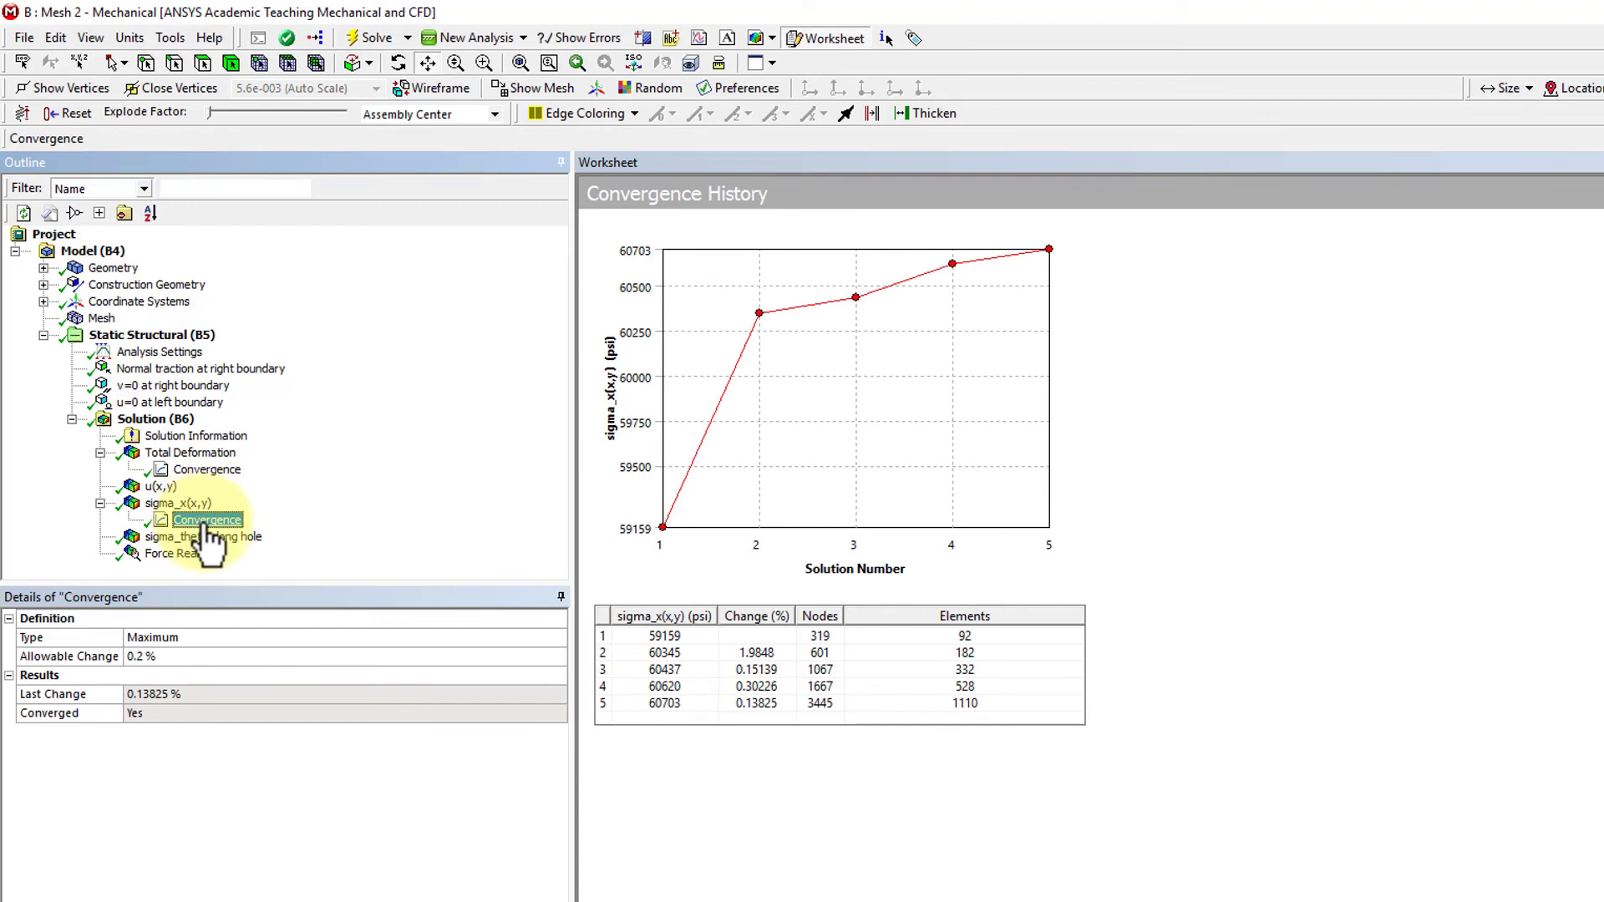
right_click(205, 525)
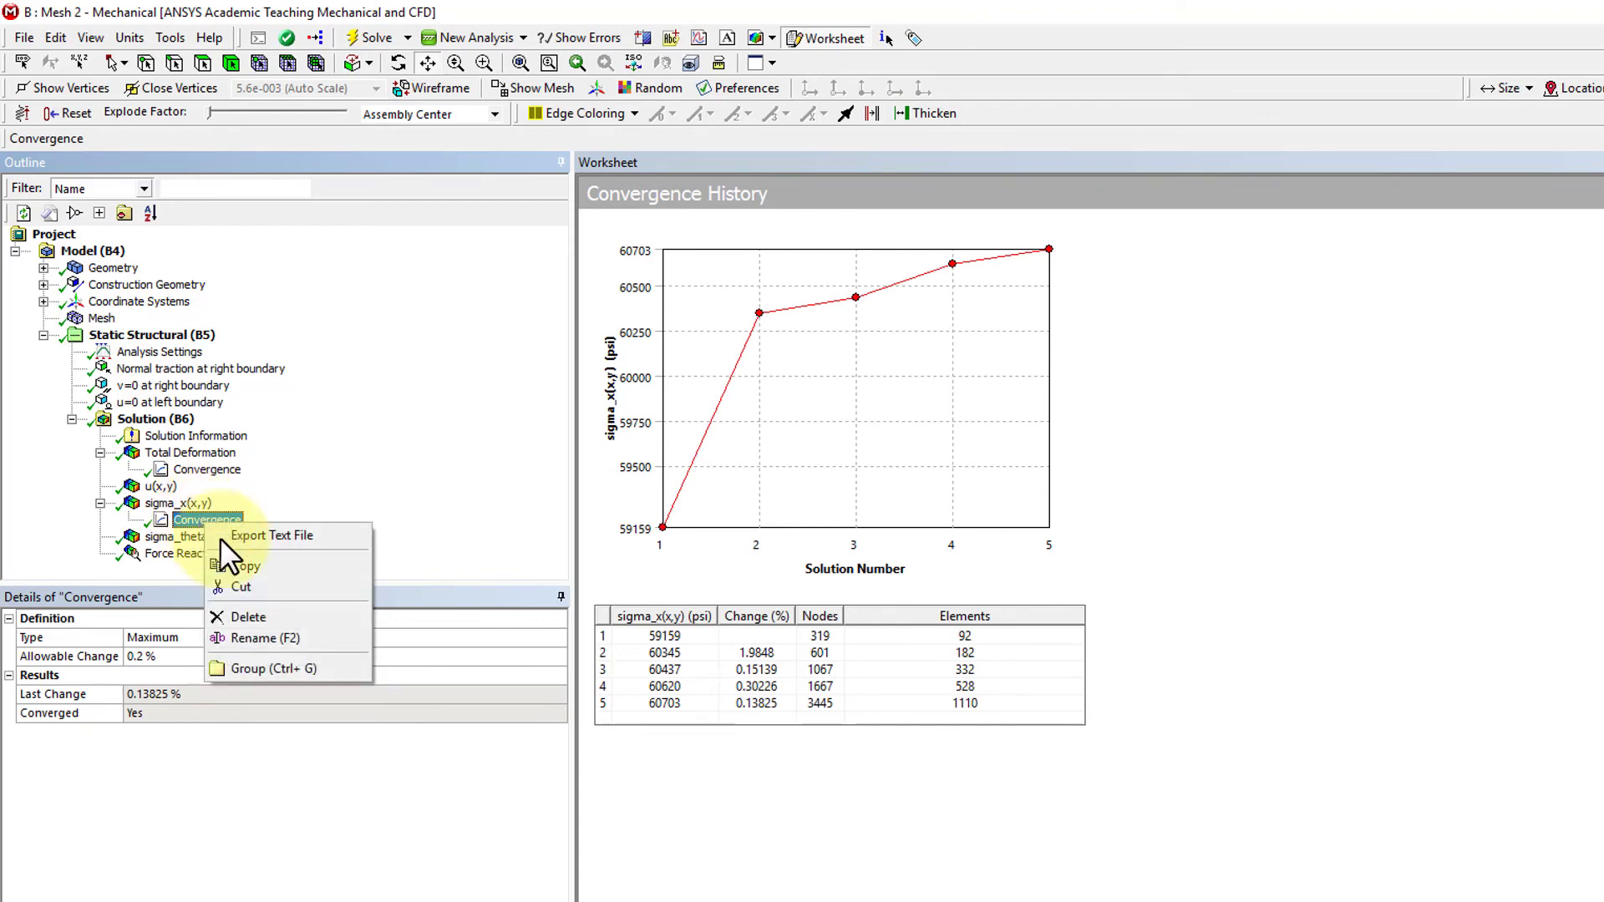
left_click(273, 618)
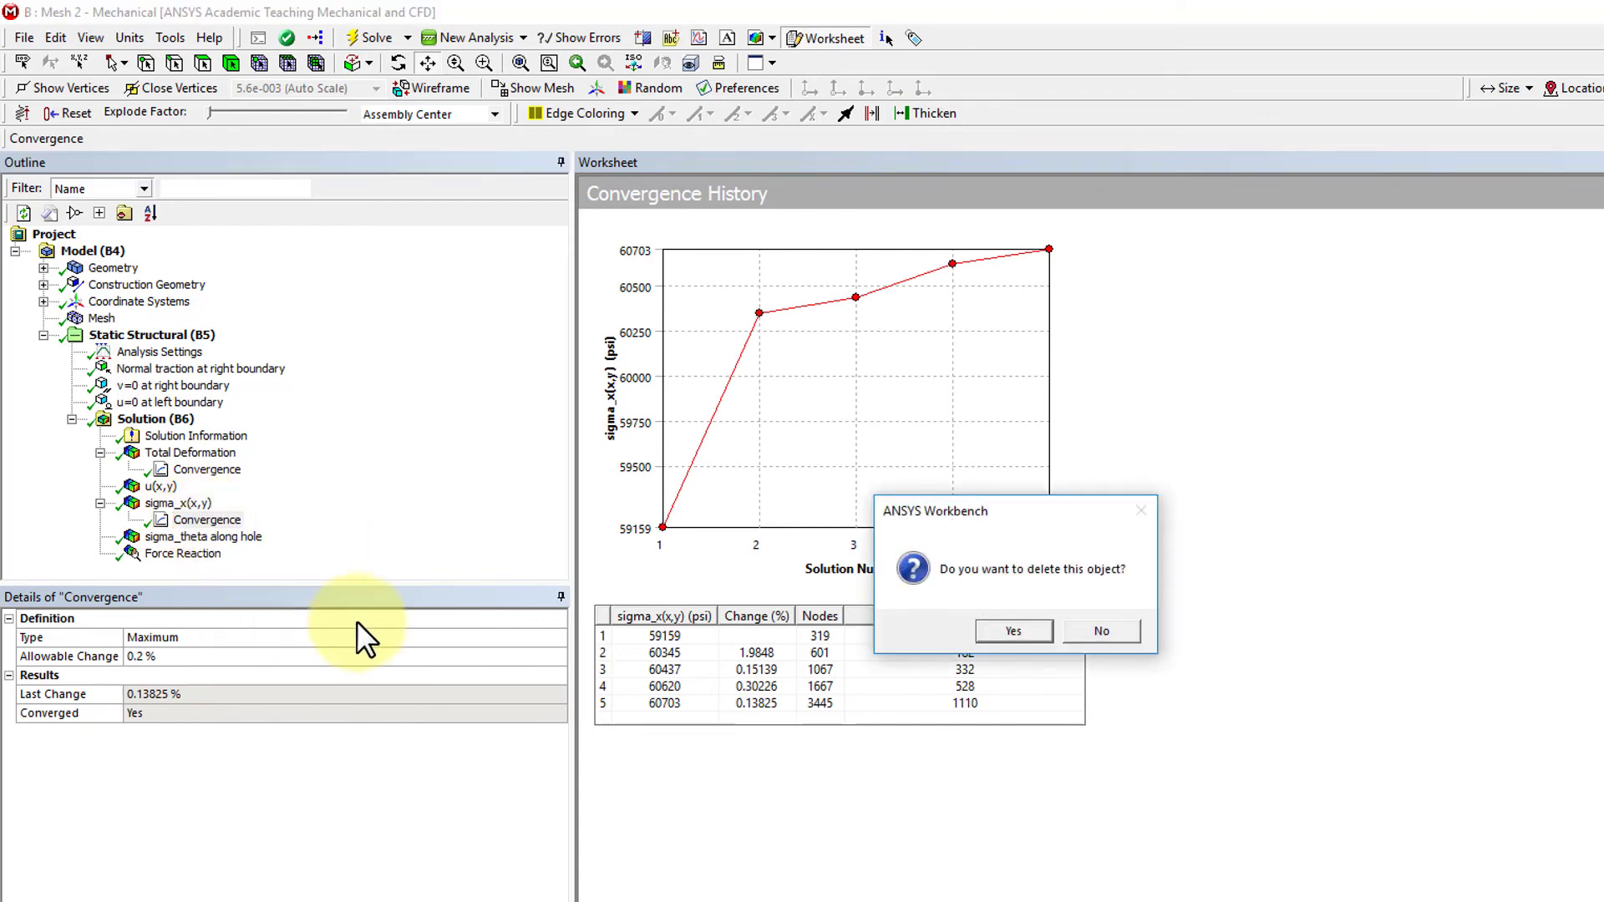
left_click(1021, 632)
Clear all generated solution data and delete the Total Deformation convergence check.
right_click(157, 420)
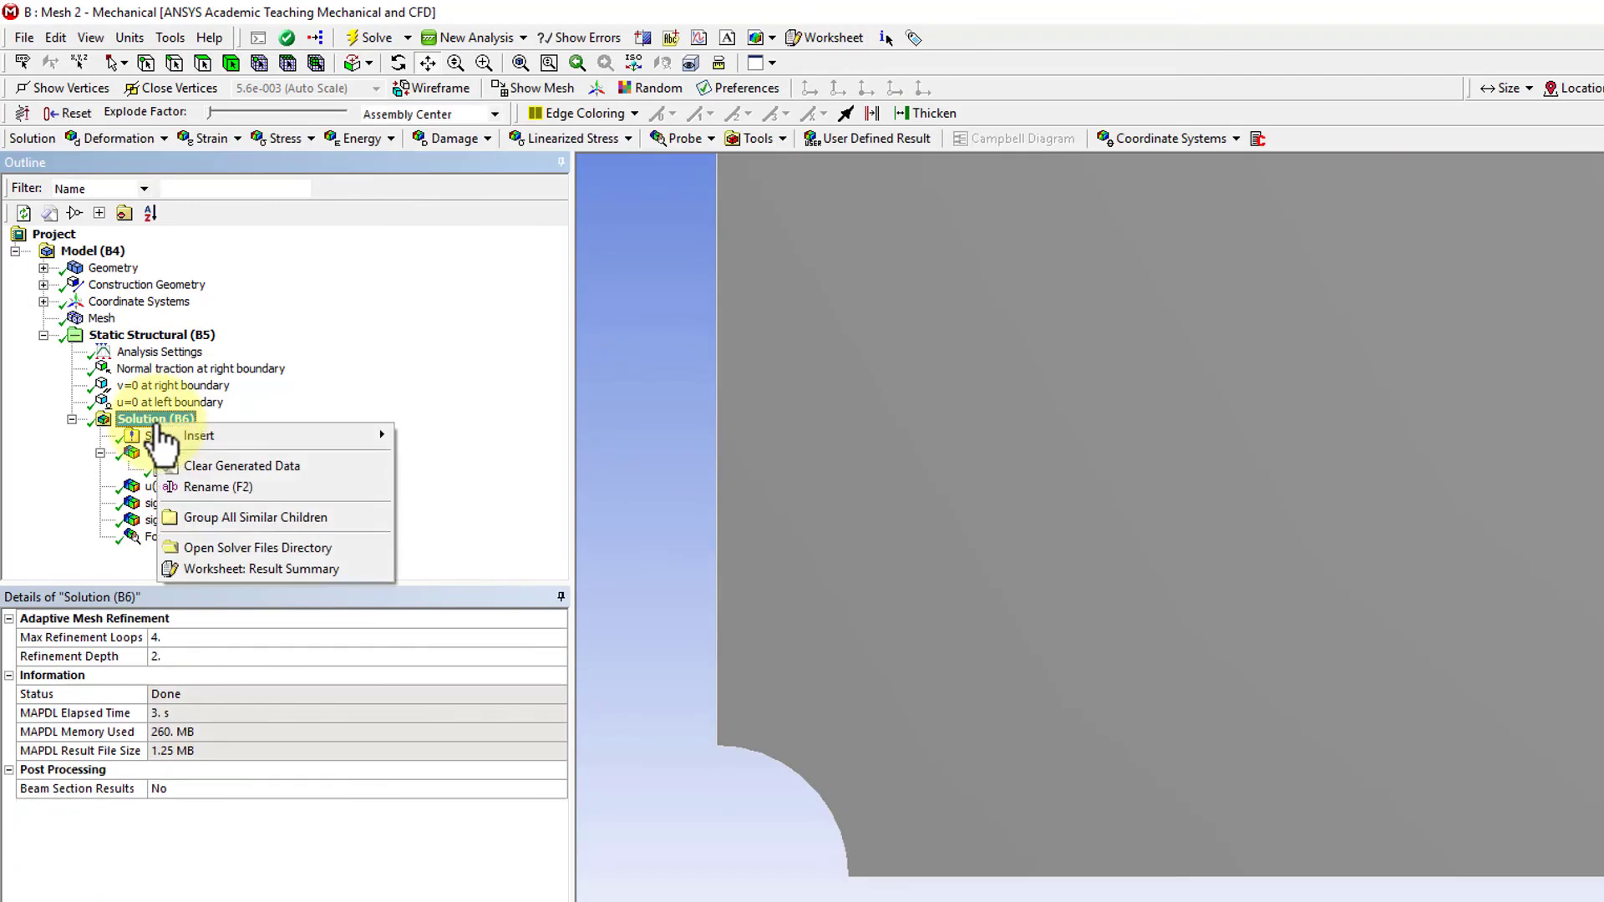
left_click(253, 464)
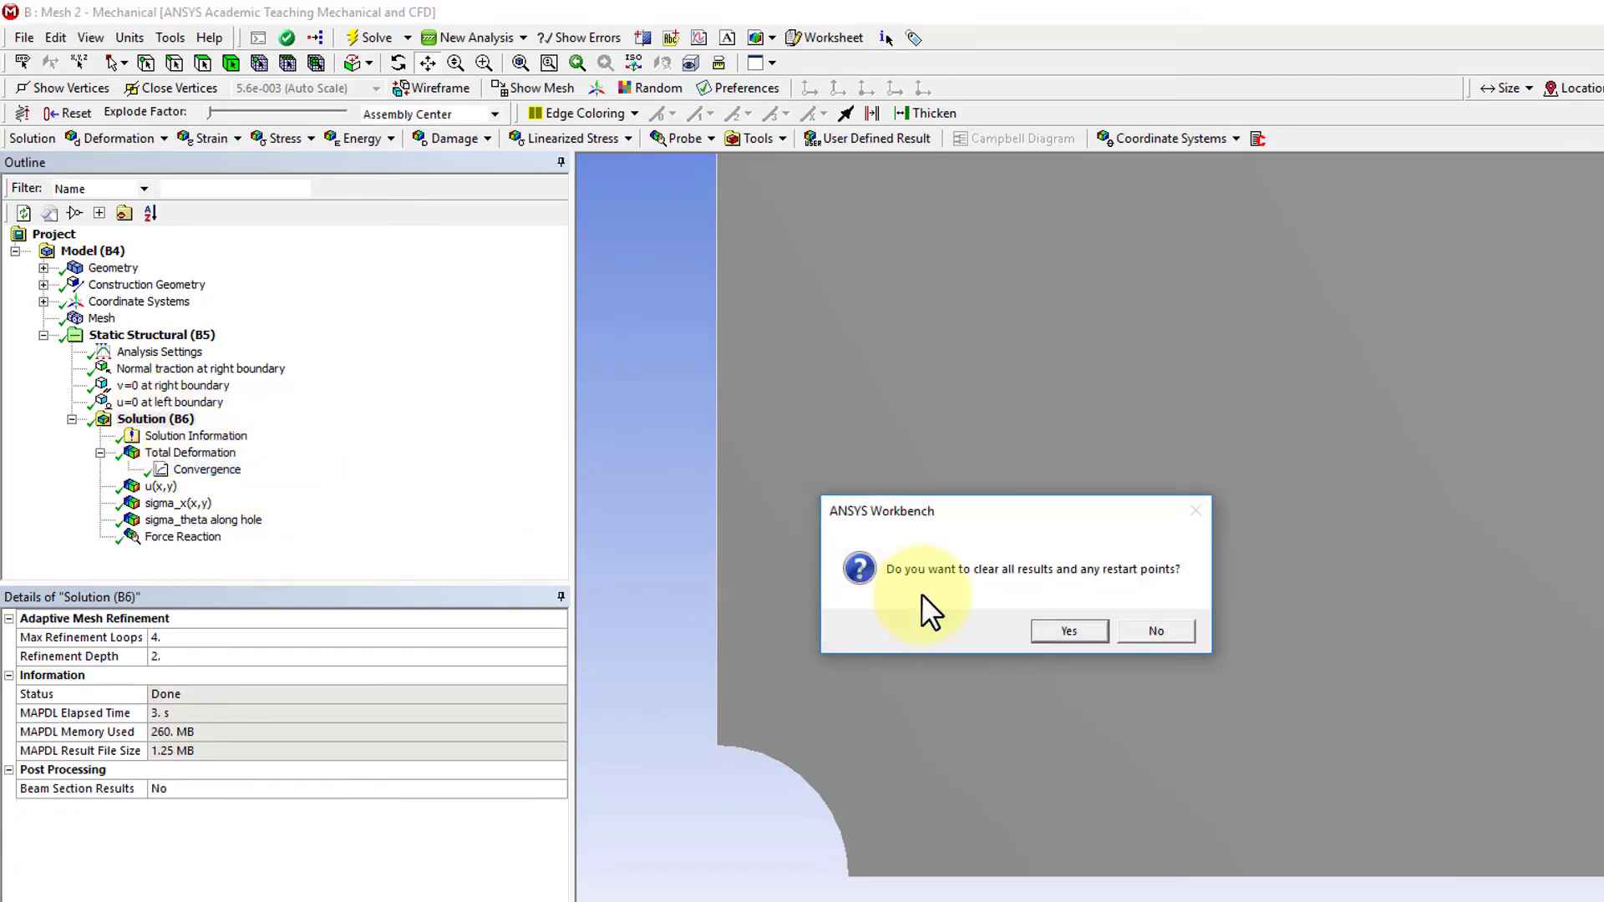
left_click(1069, 633)
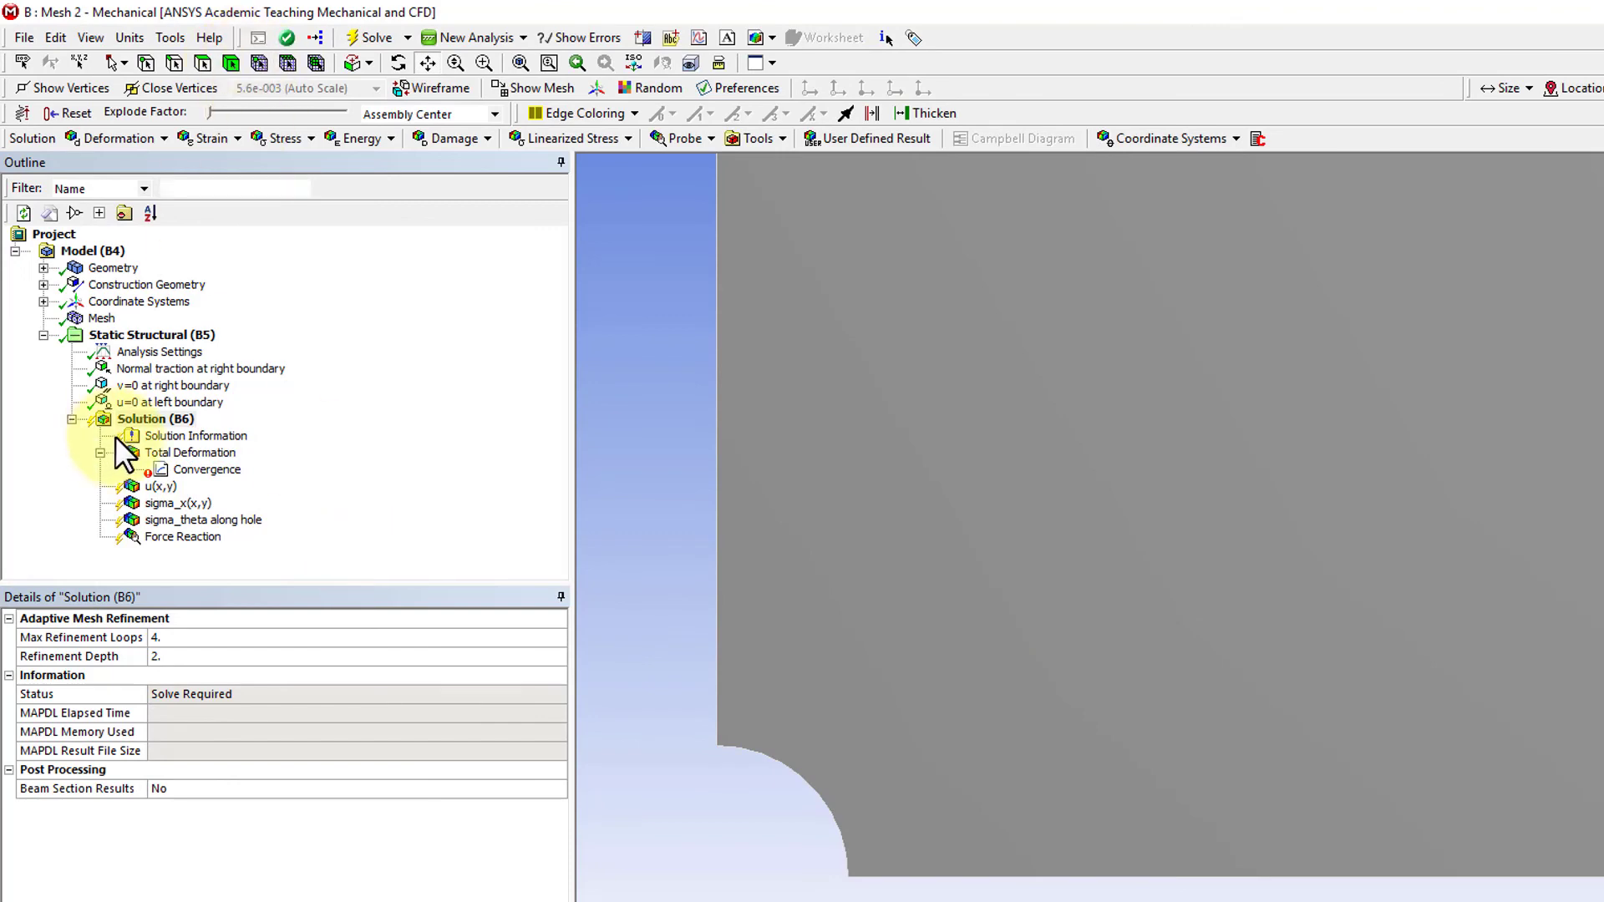
right_click(227, 472)
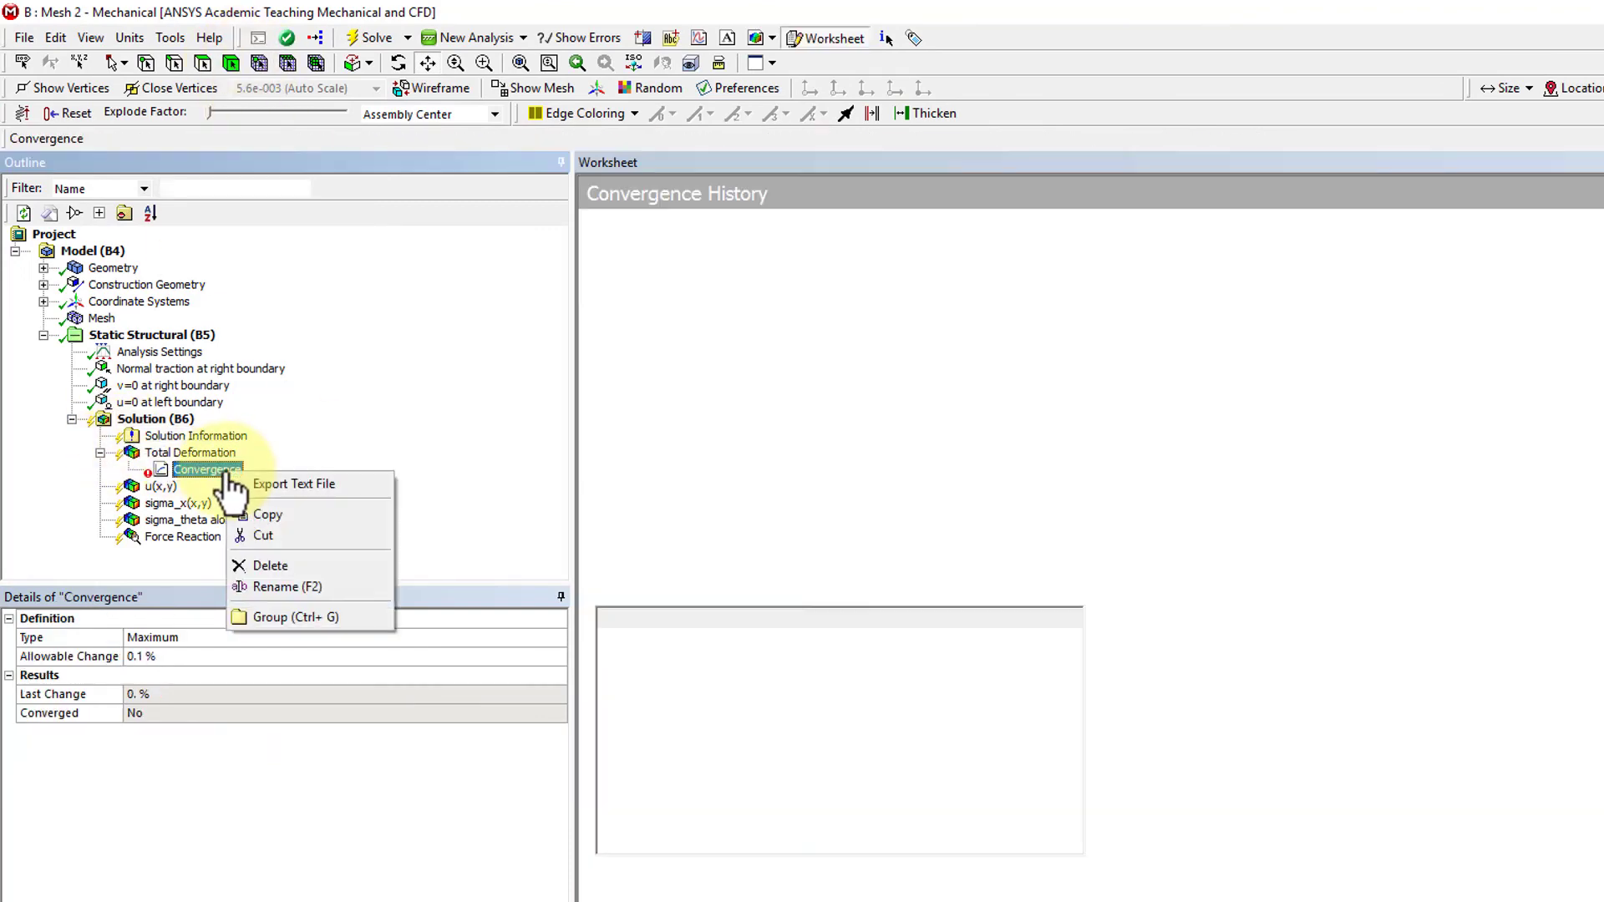
left_click(282, 565)
left_click(1006, 633)
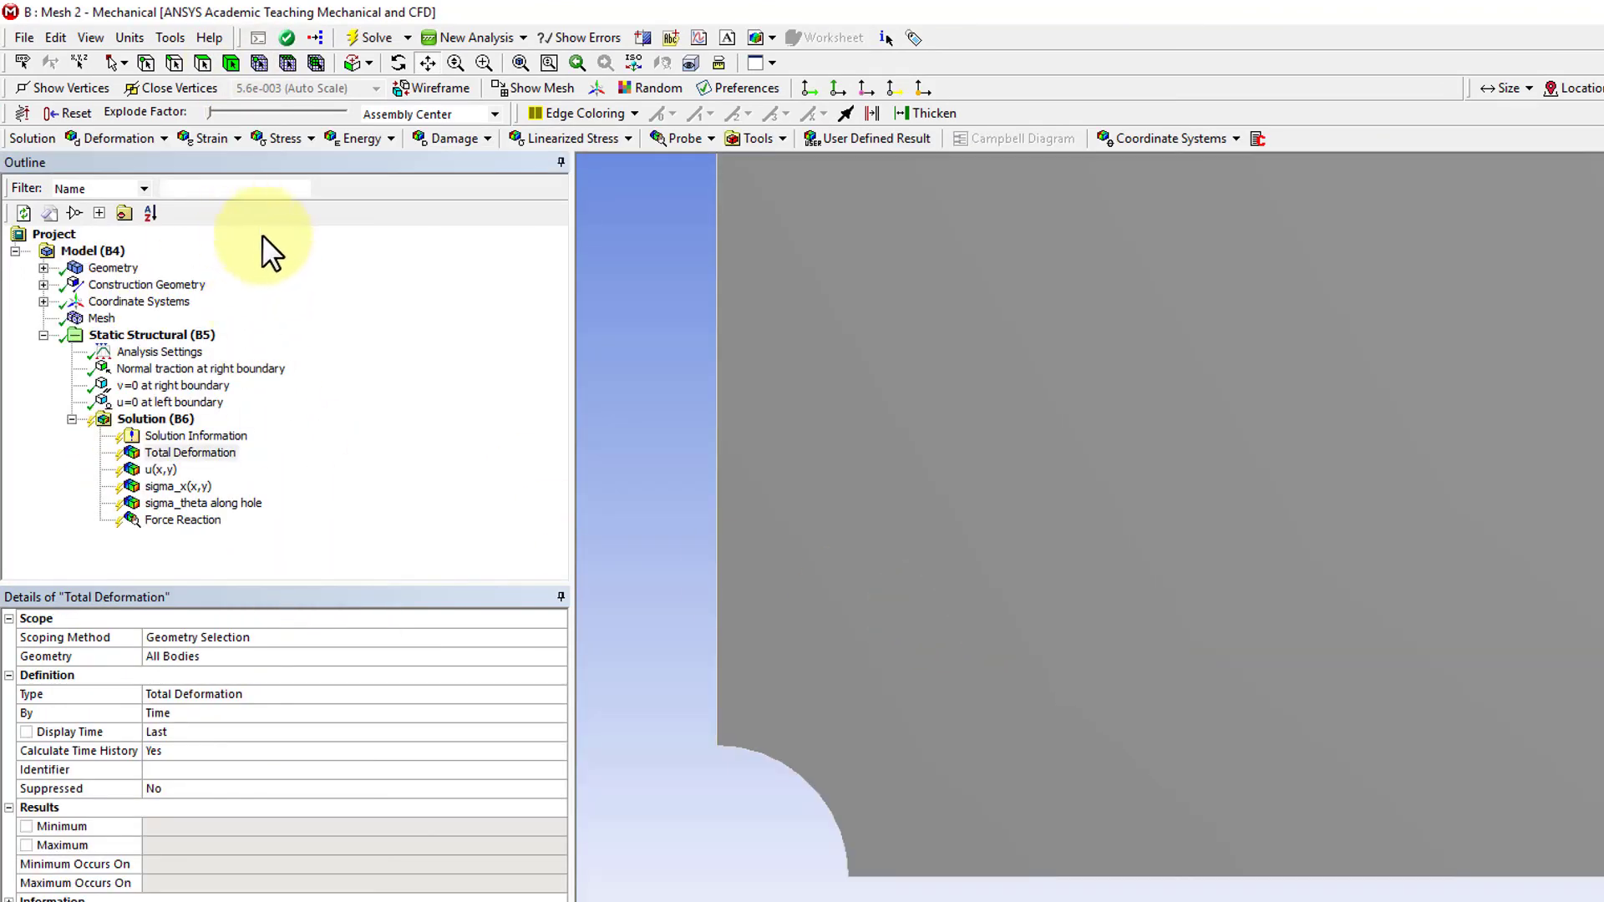
Re-solve the model without convergence checks and inspect the restored coarse Mesh 2.
left_click(364, 36)
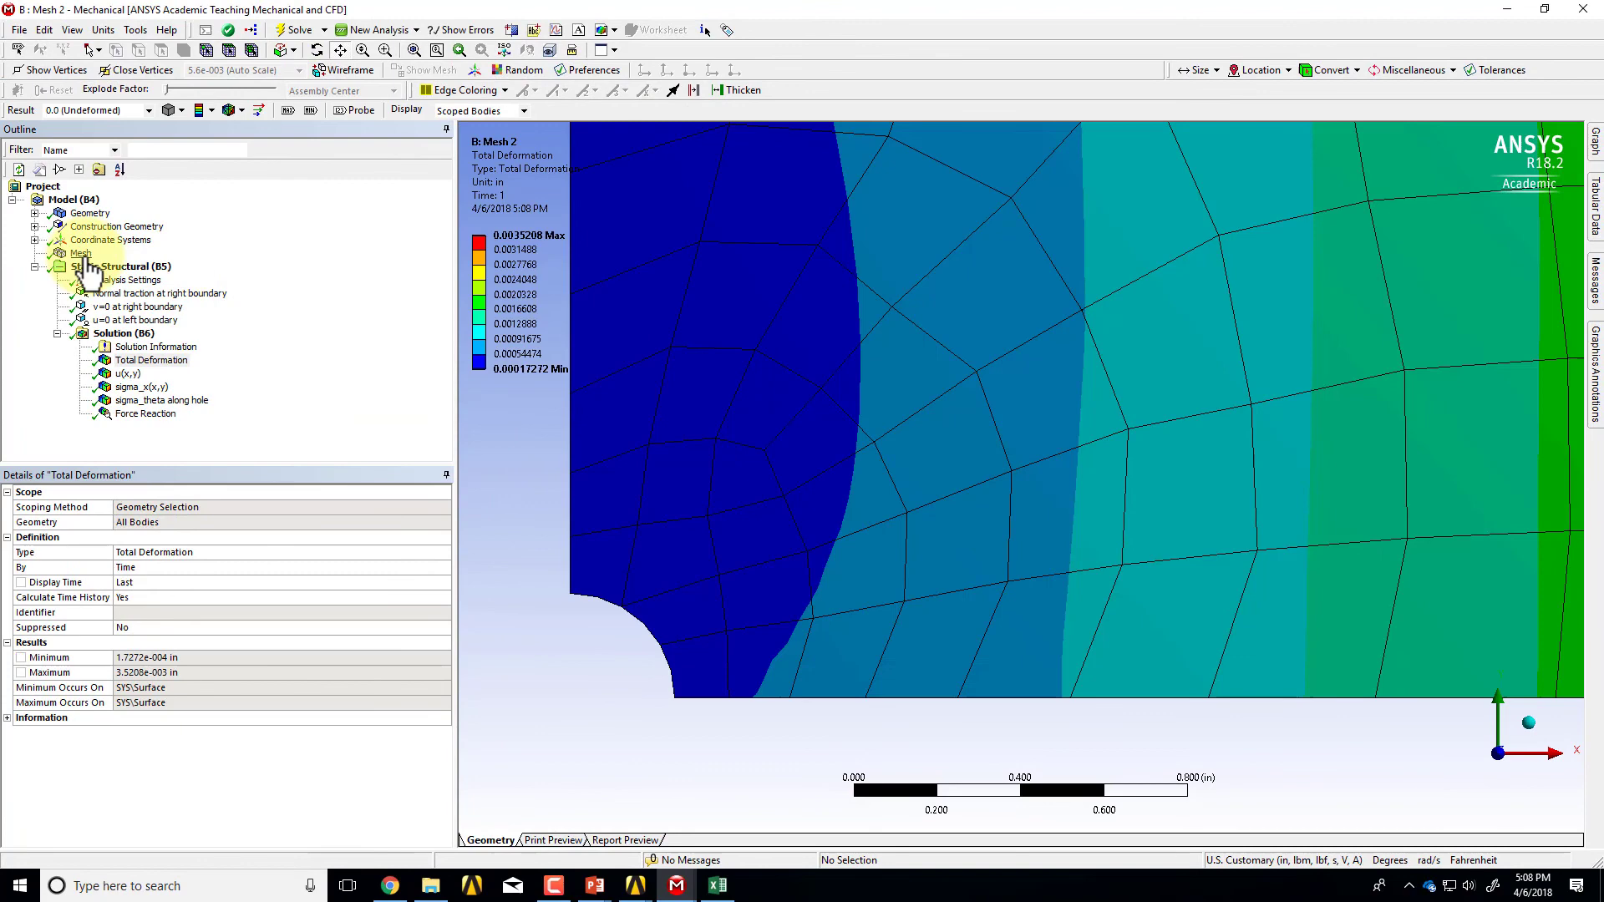
left_click(82, 254)
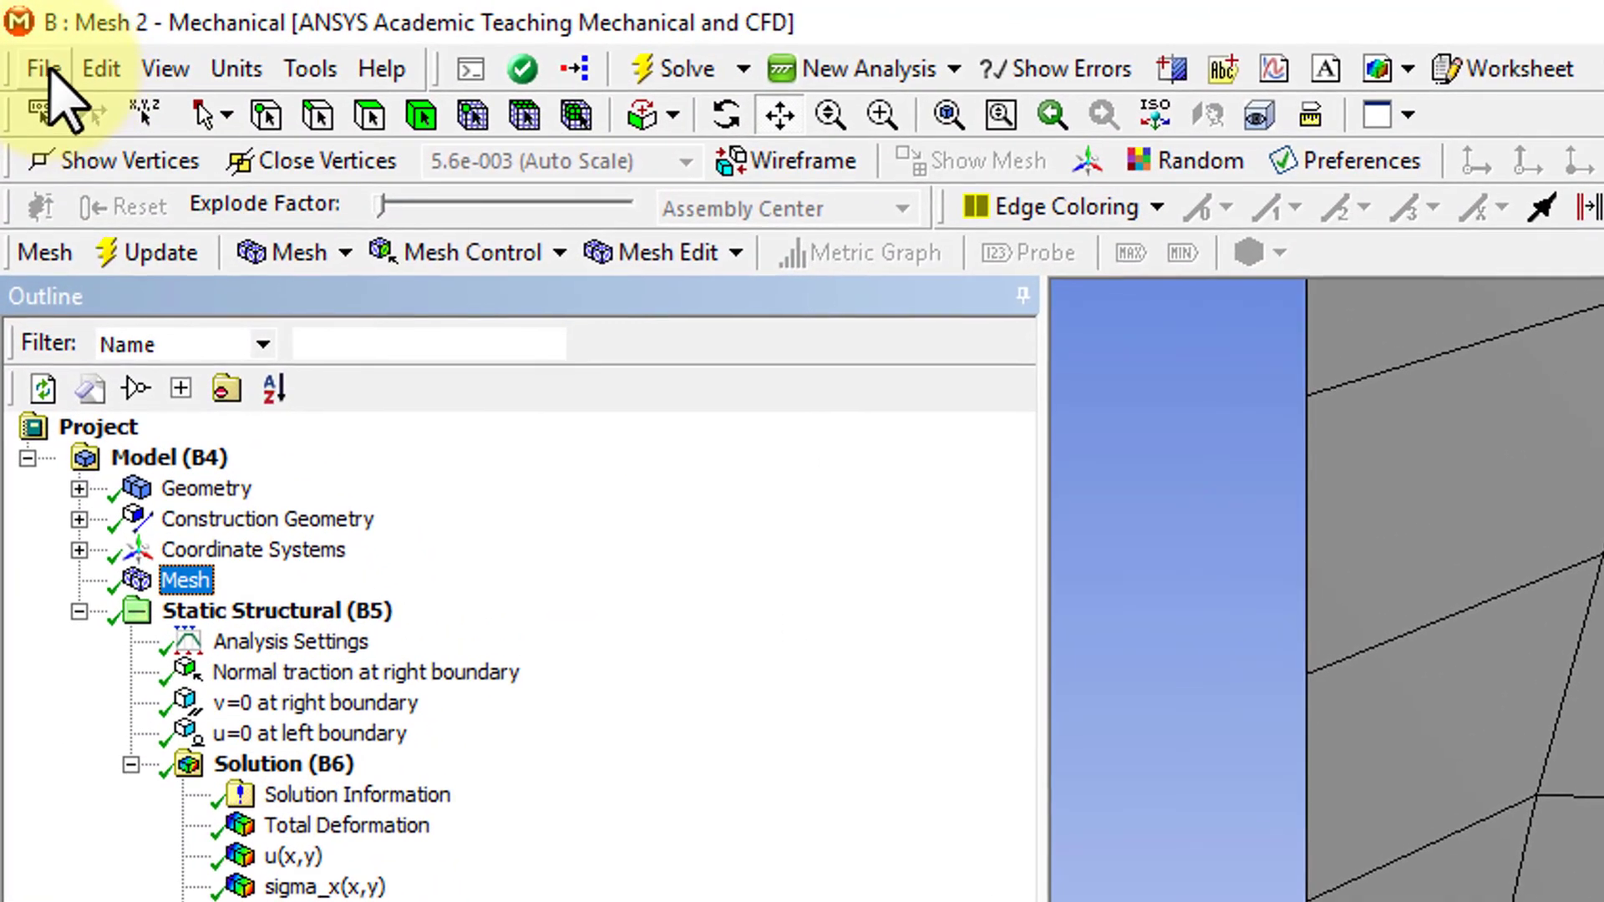
left_click(42, 68)
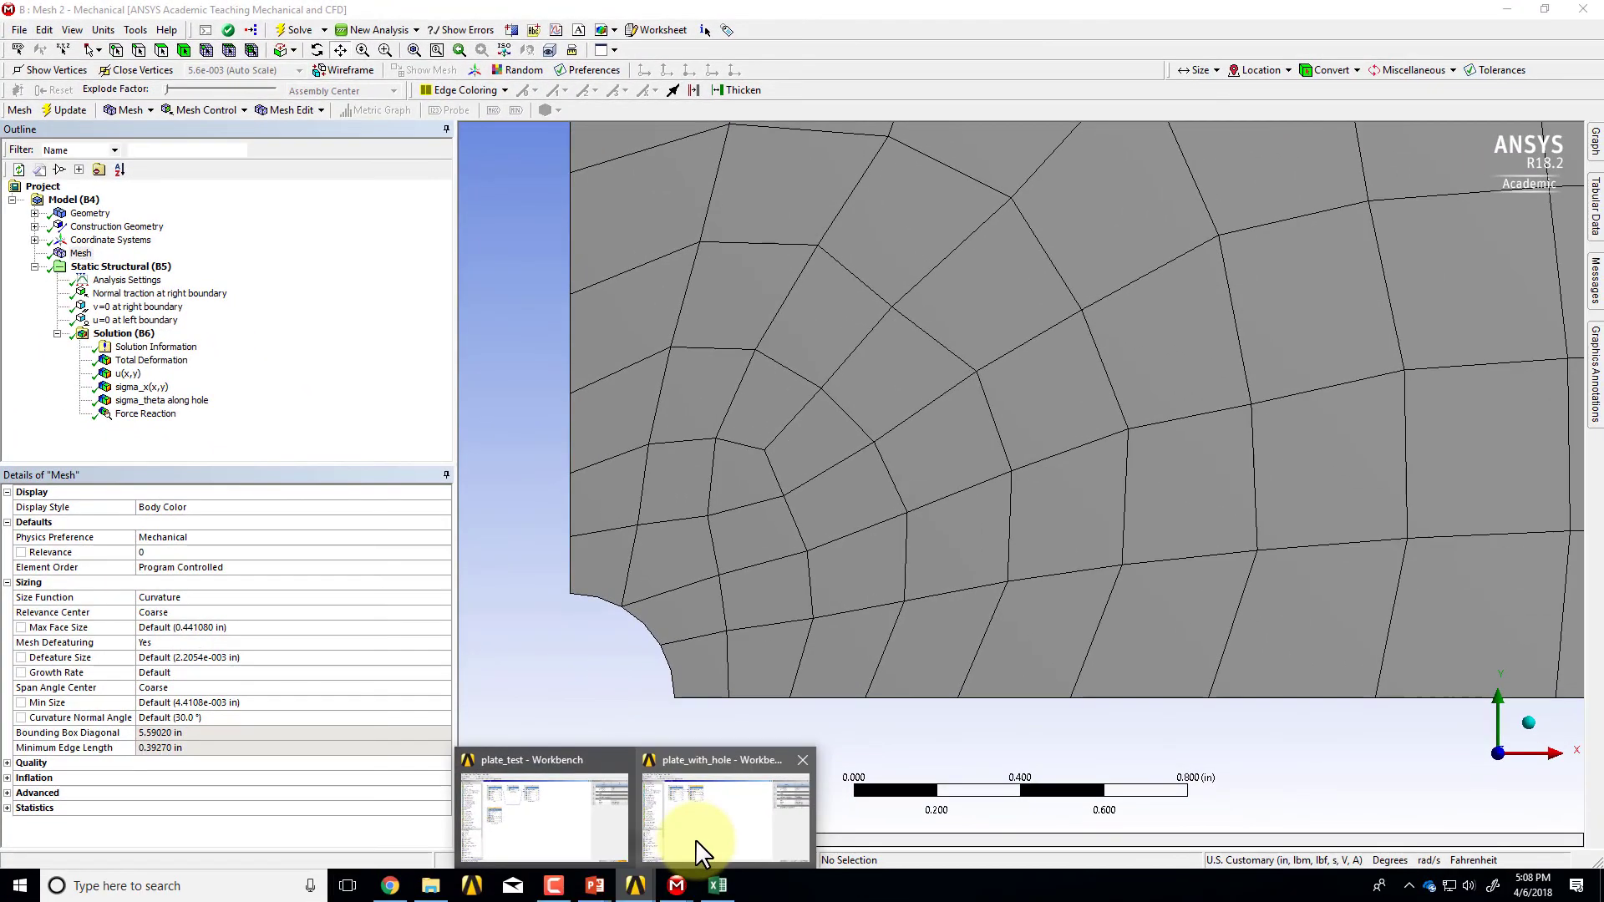
Archive the Workbench project as plate_with_hole.wbpz, replacing the earlier archive.
left_click(692, 844)
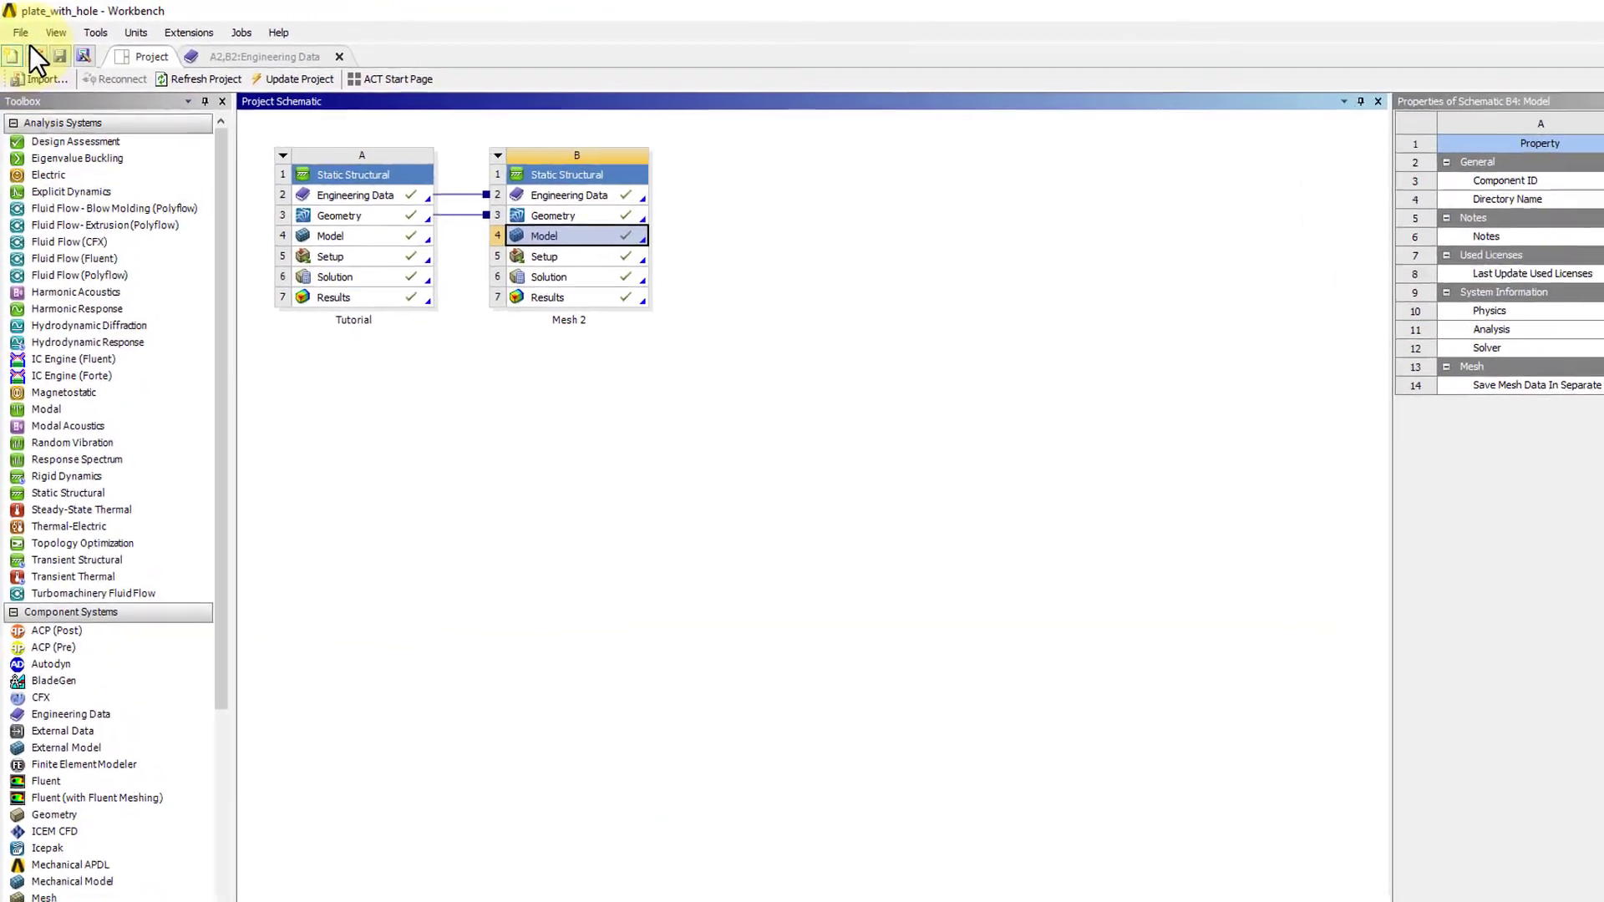
left_click(18, 29)
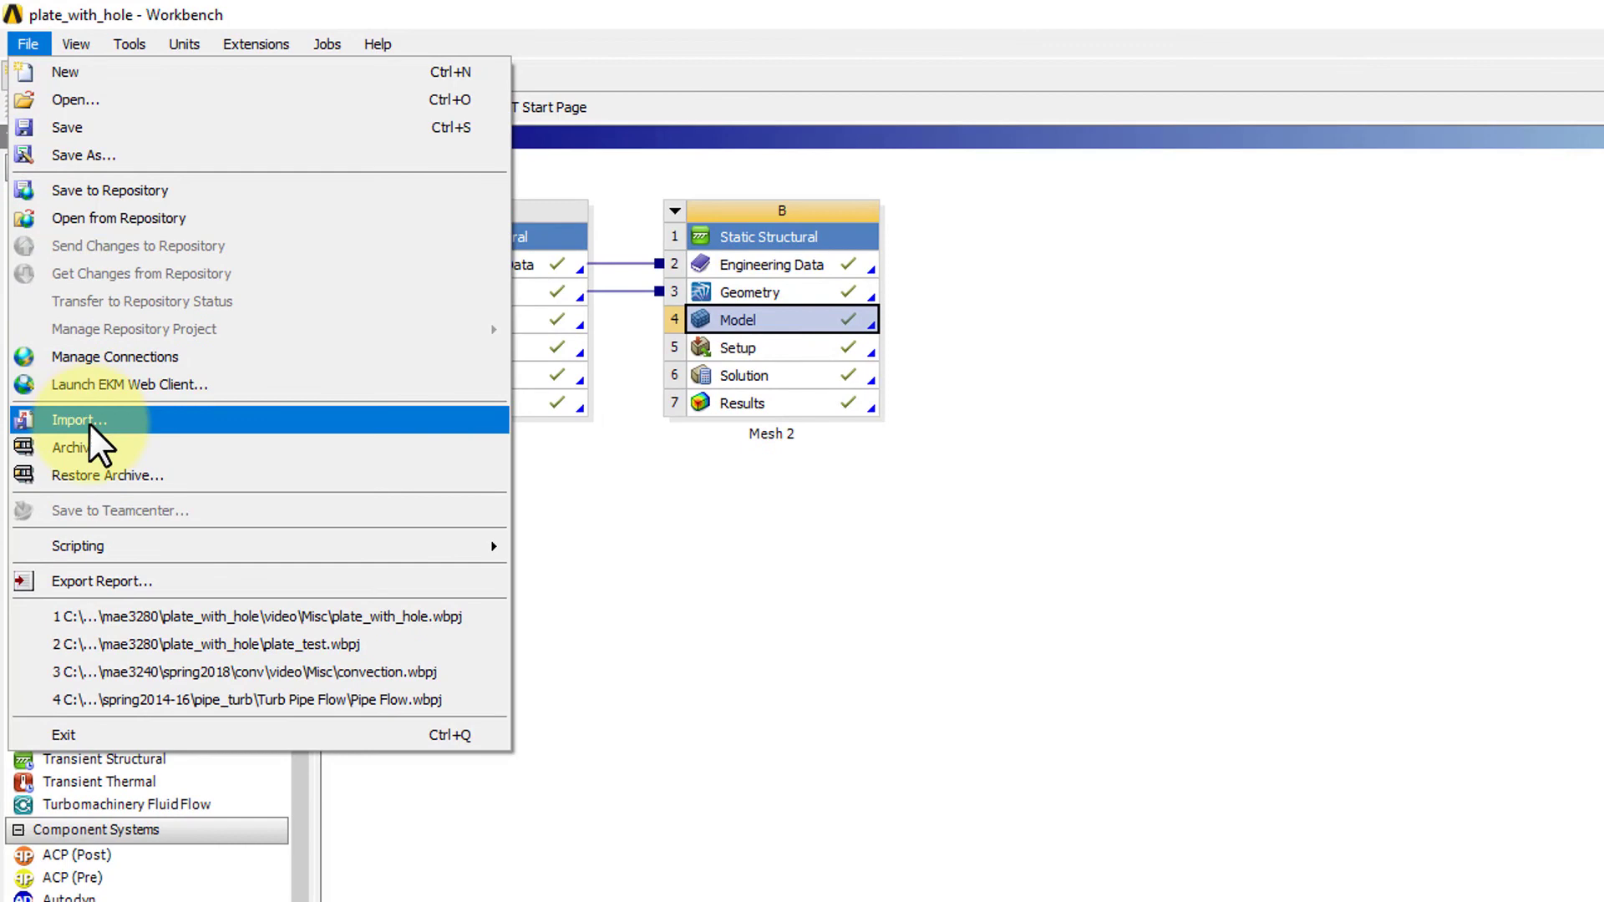
left_click(97, 446)
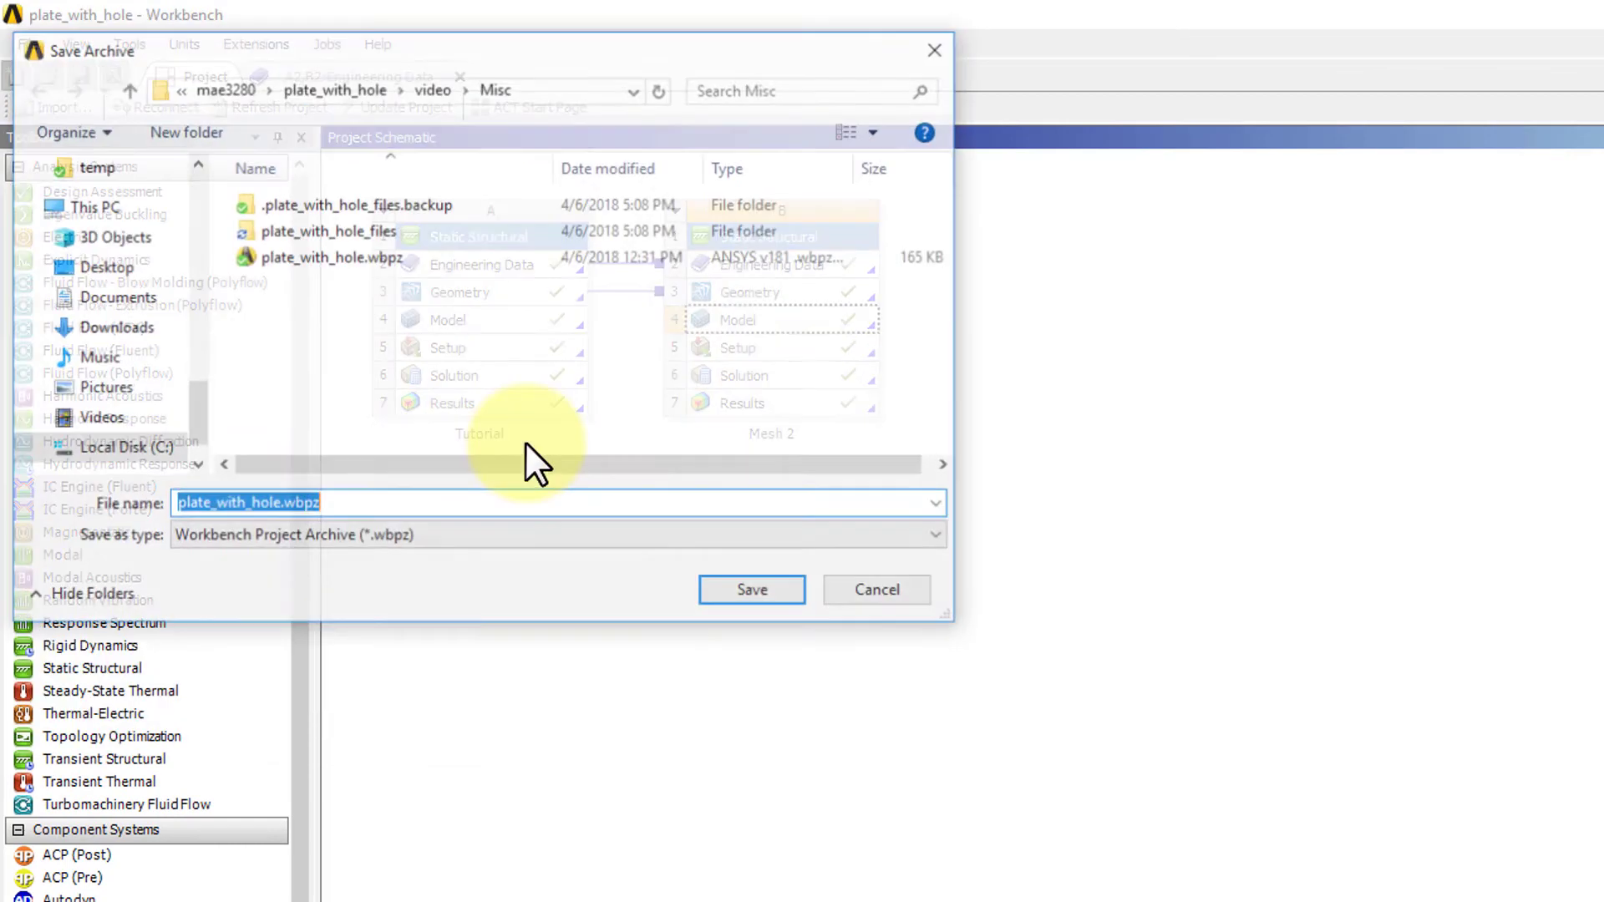
left_click(758, 595)
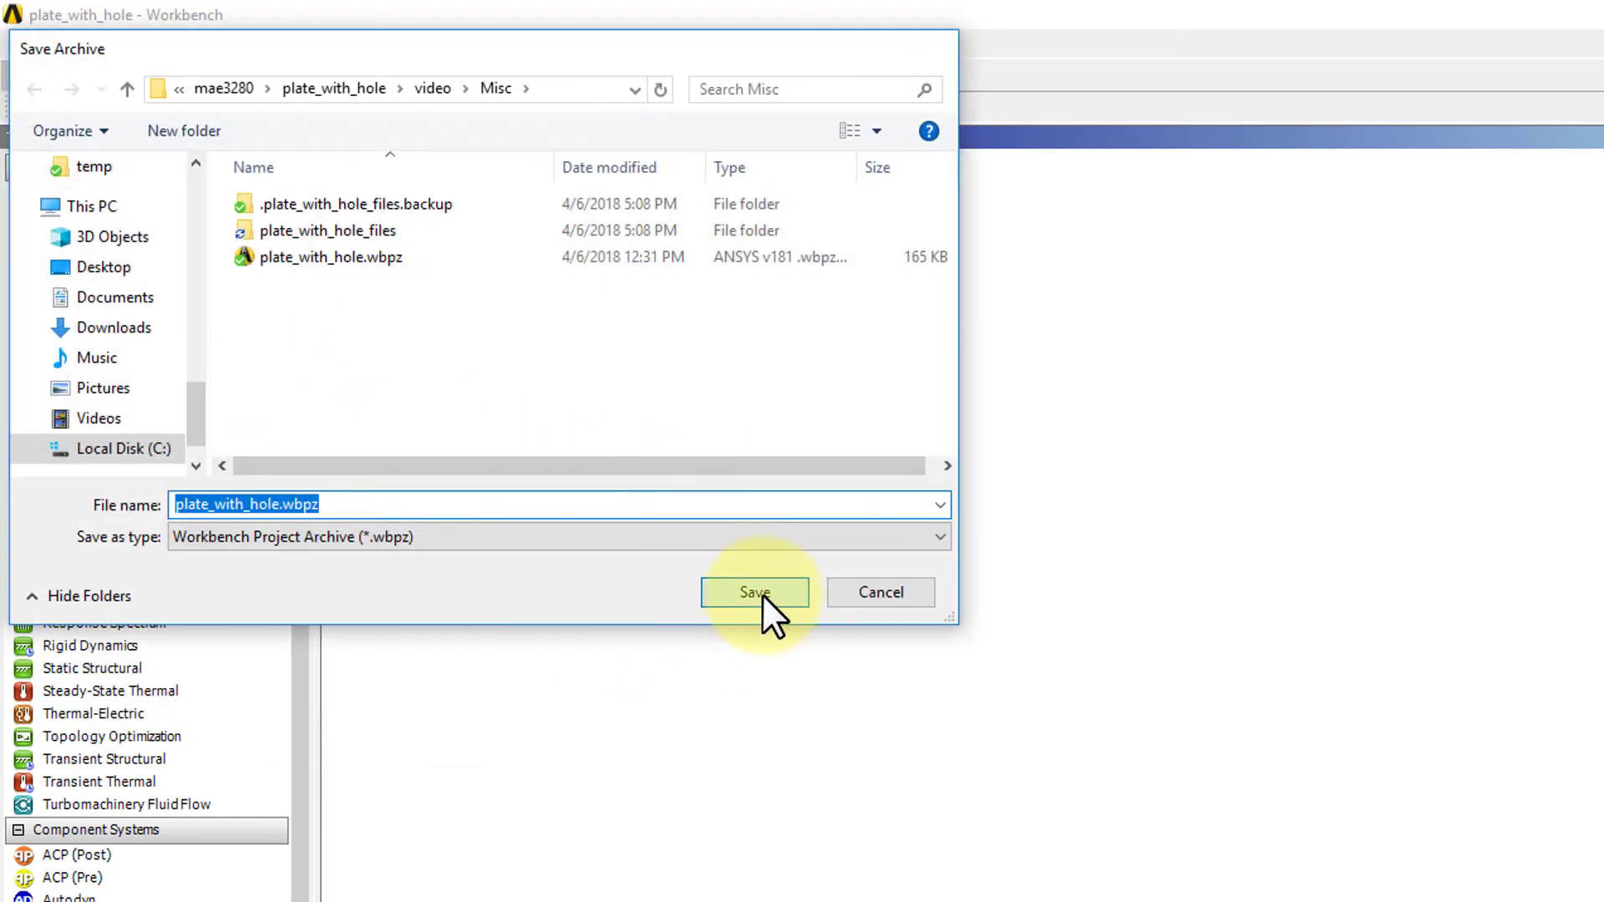
left_click(1283, 725)
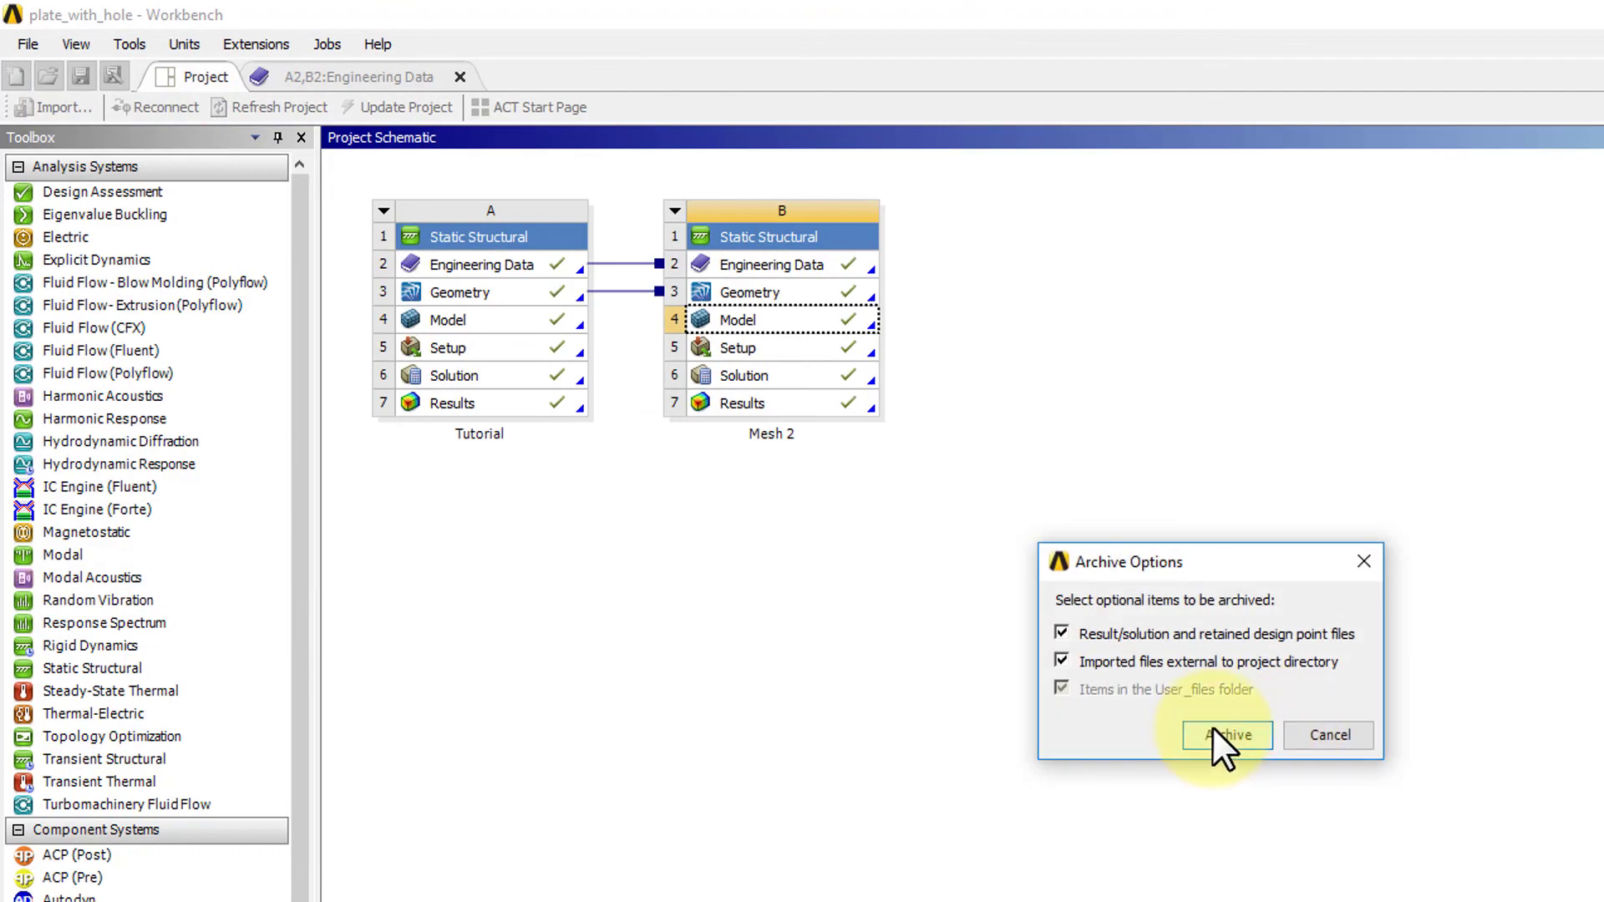